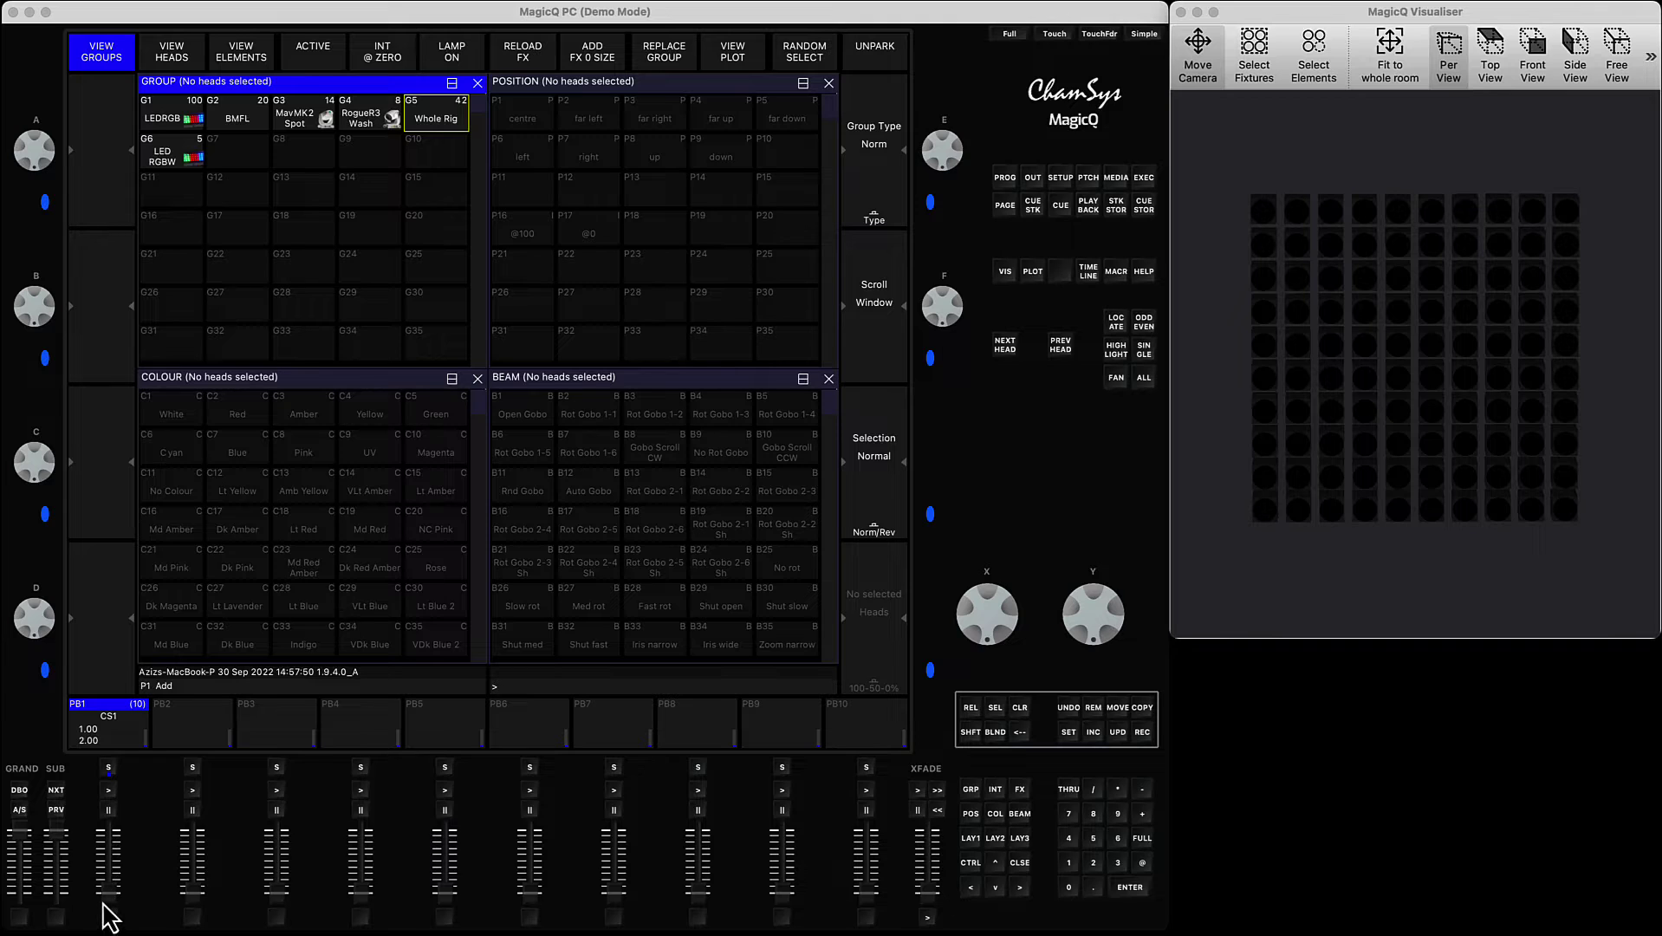
- Play the cue stack on playback 1 to watch its grid fades in the visualiser, and lower its fader again
left_click_drag(104, 902, 111, 853)
left_click(118, 787)
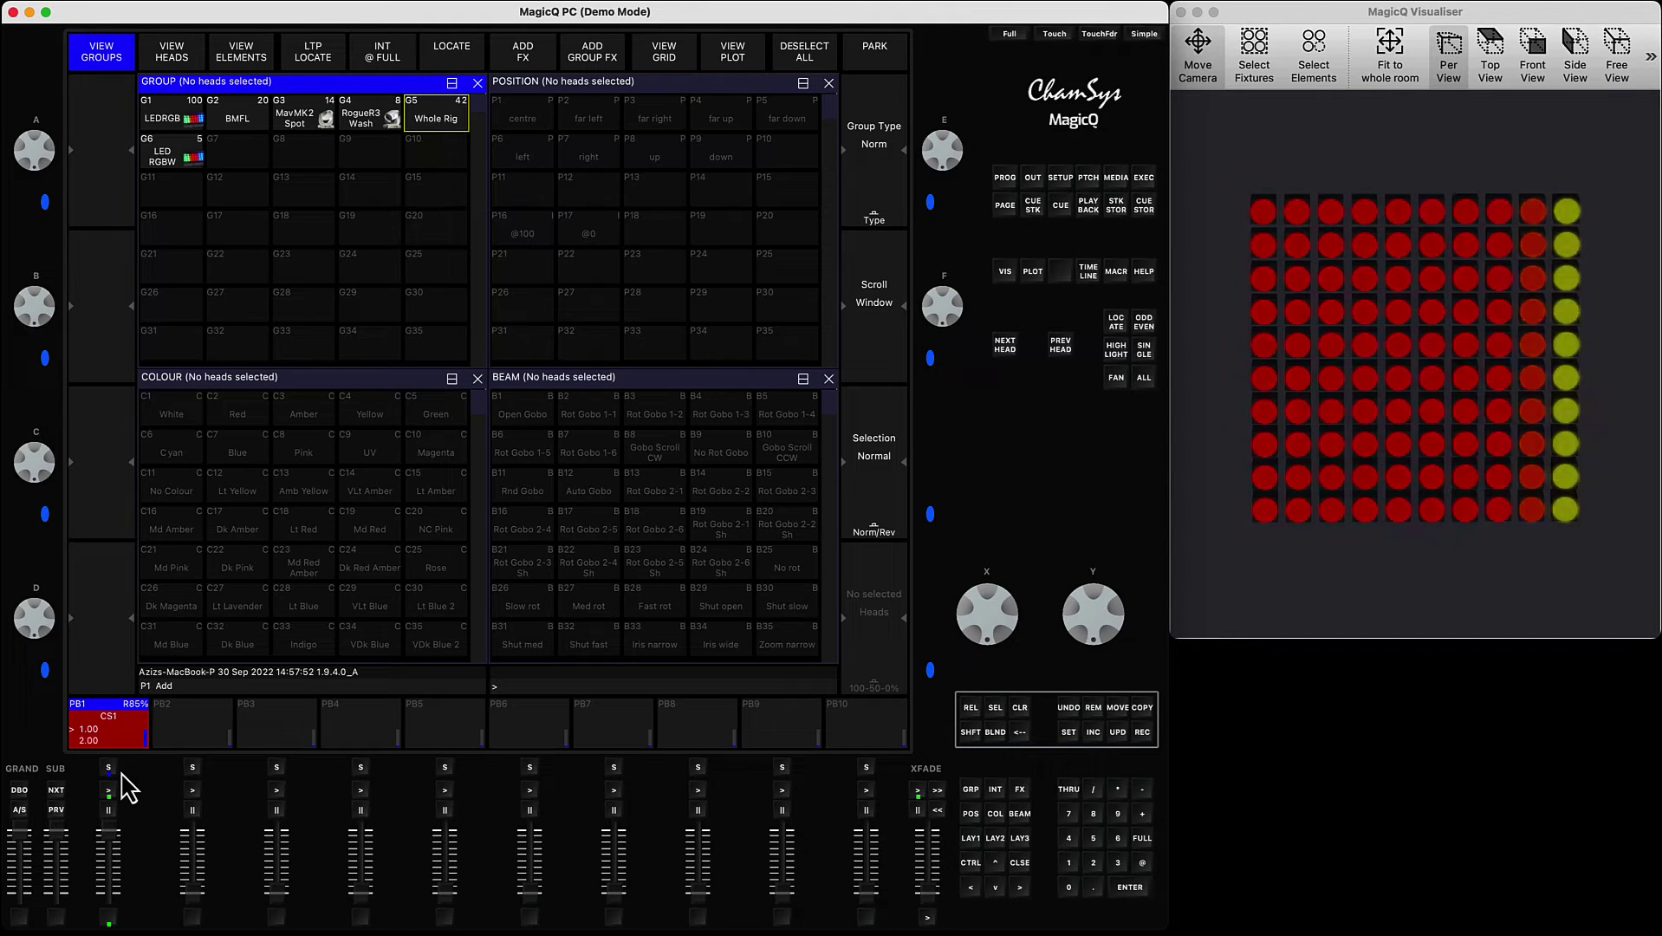
left_click(122, 777)
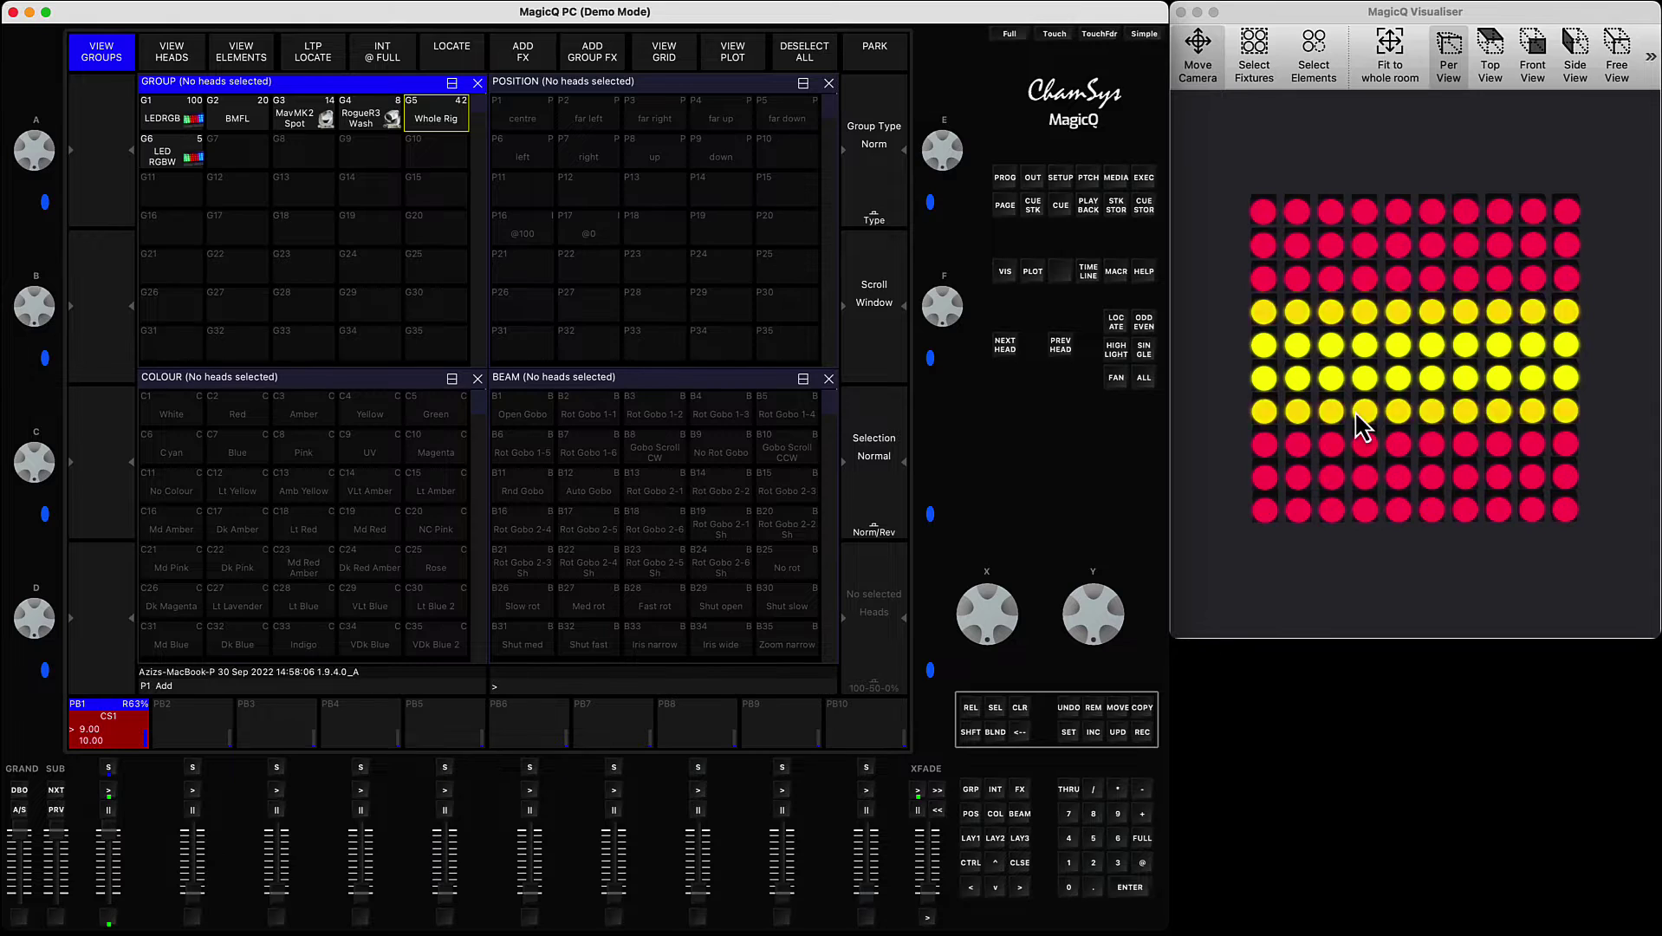
left_click_drag(111, 846, 110, 926)
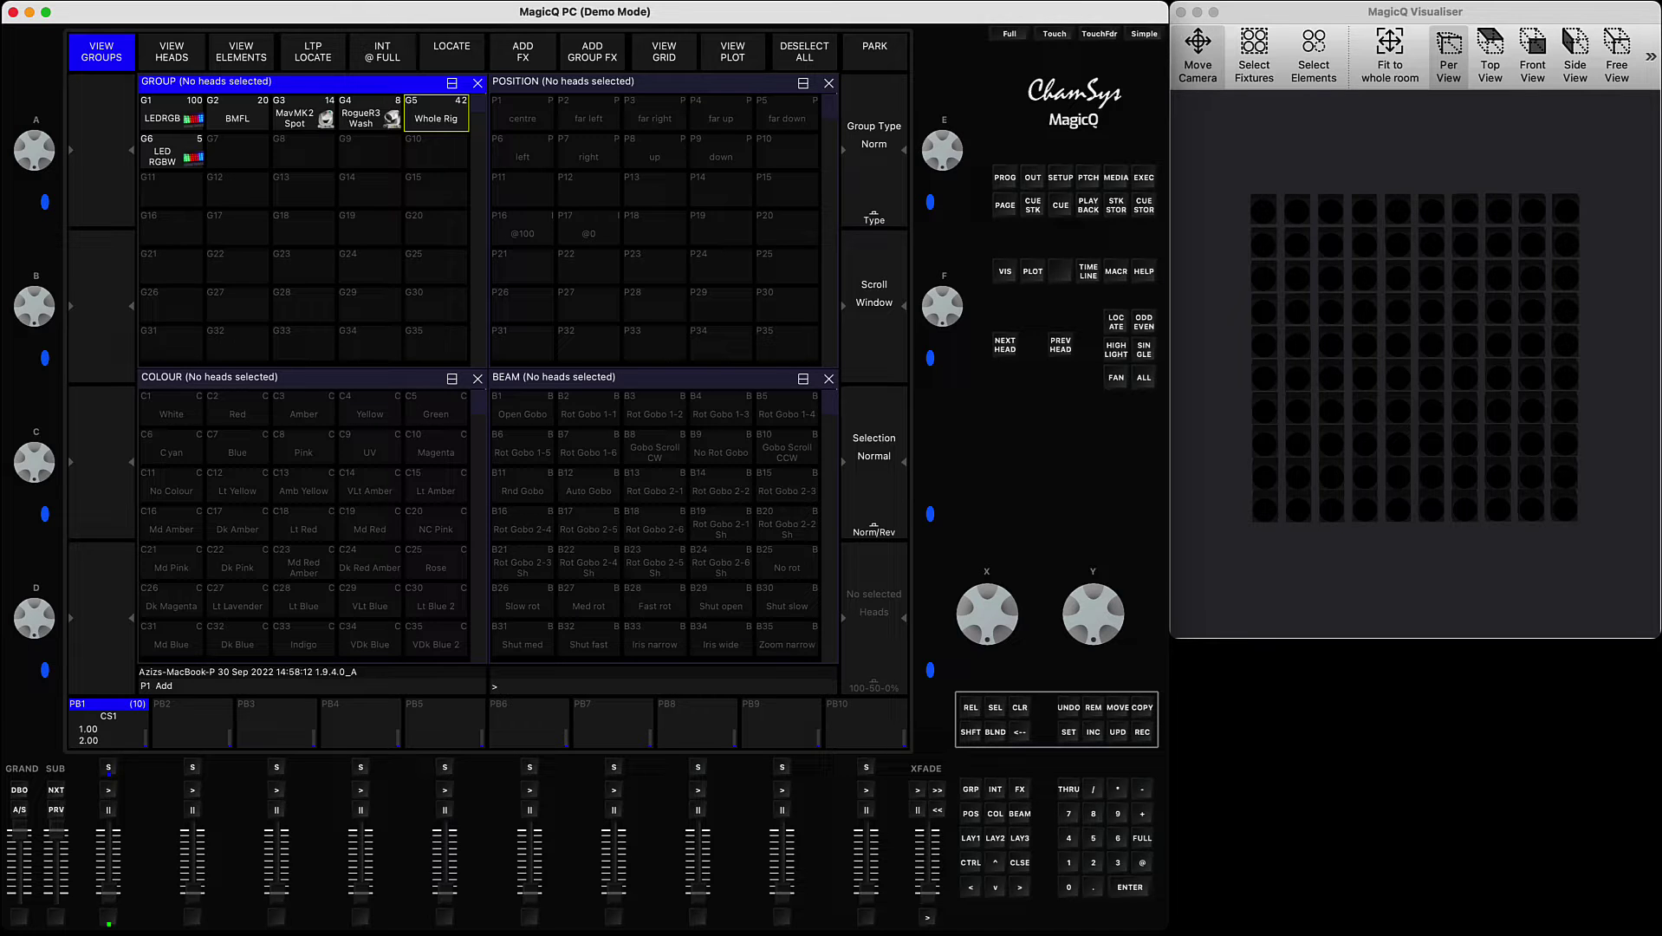
- Review the Group Grid fade time shortcuts in the Word table and in manual section 10.11.1, and put both documents away
left_click(1448, 918)
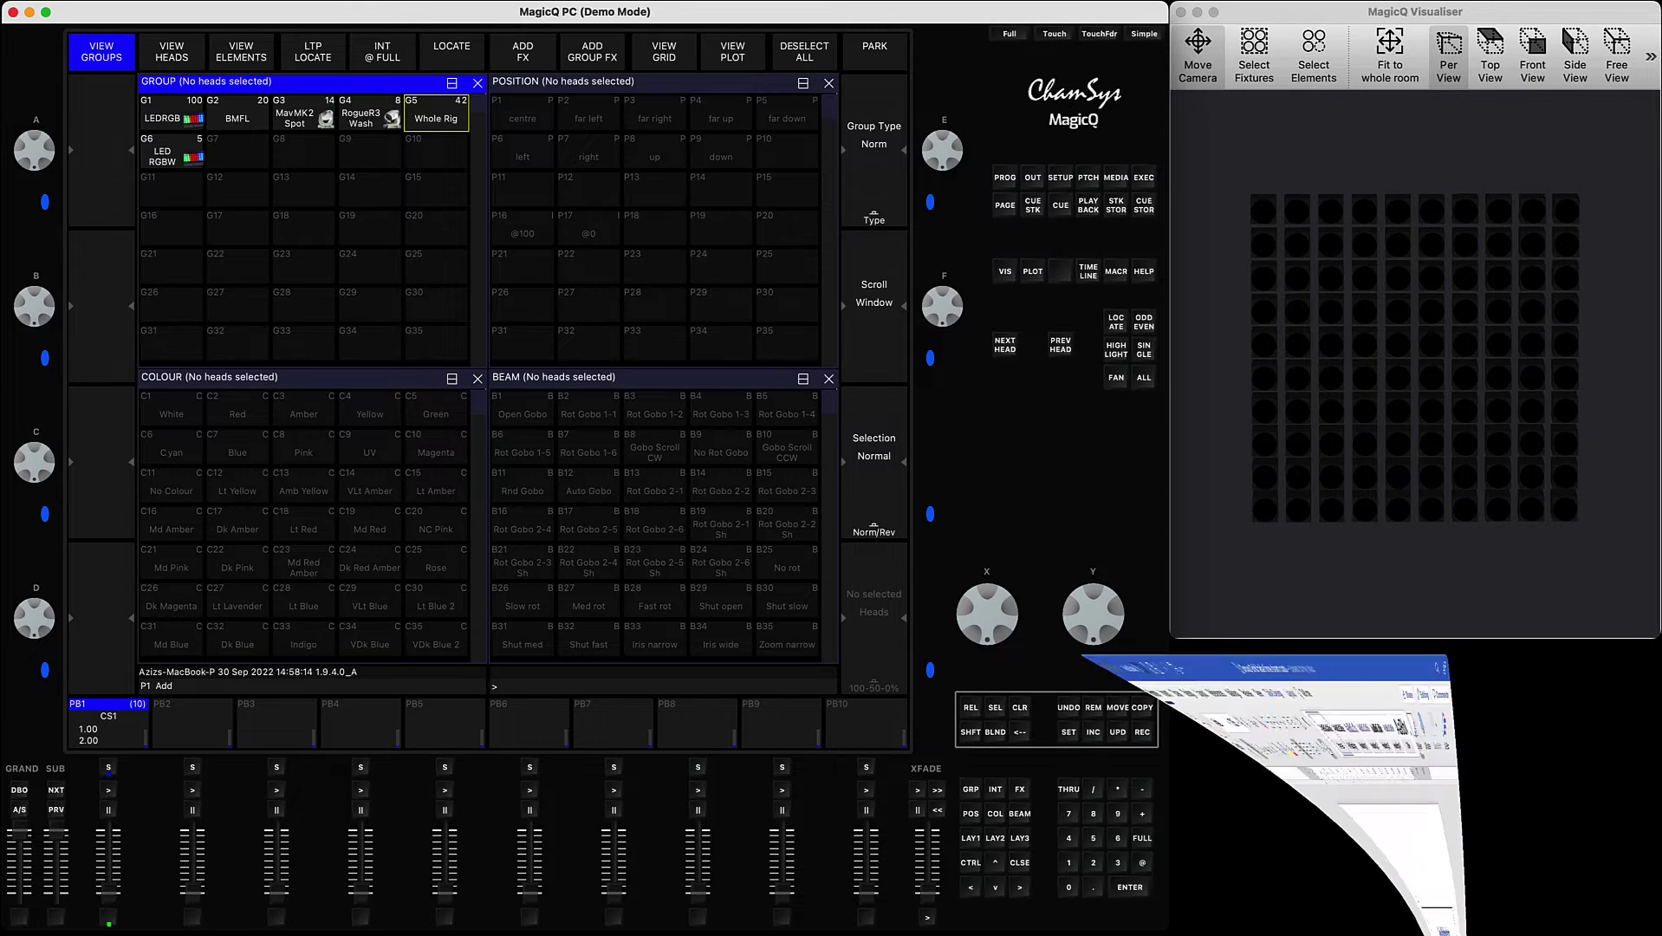
scroll(747, 448, "down", 3)
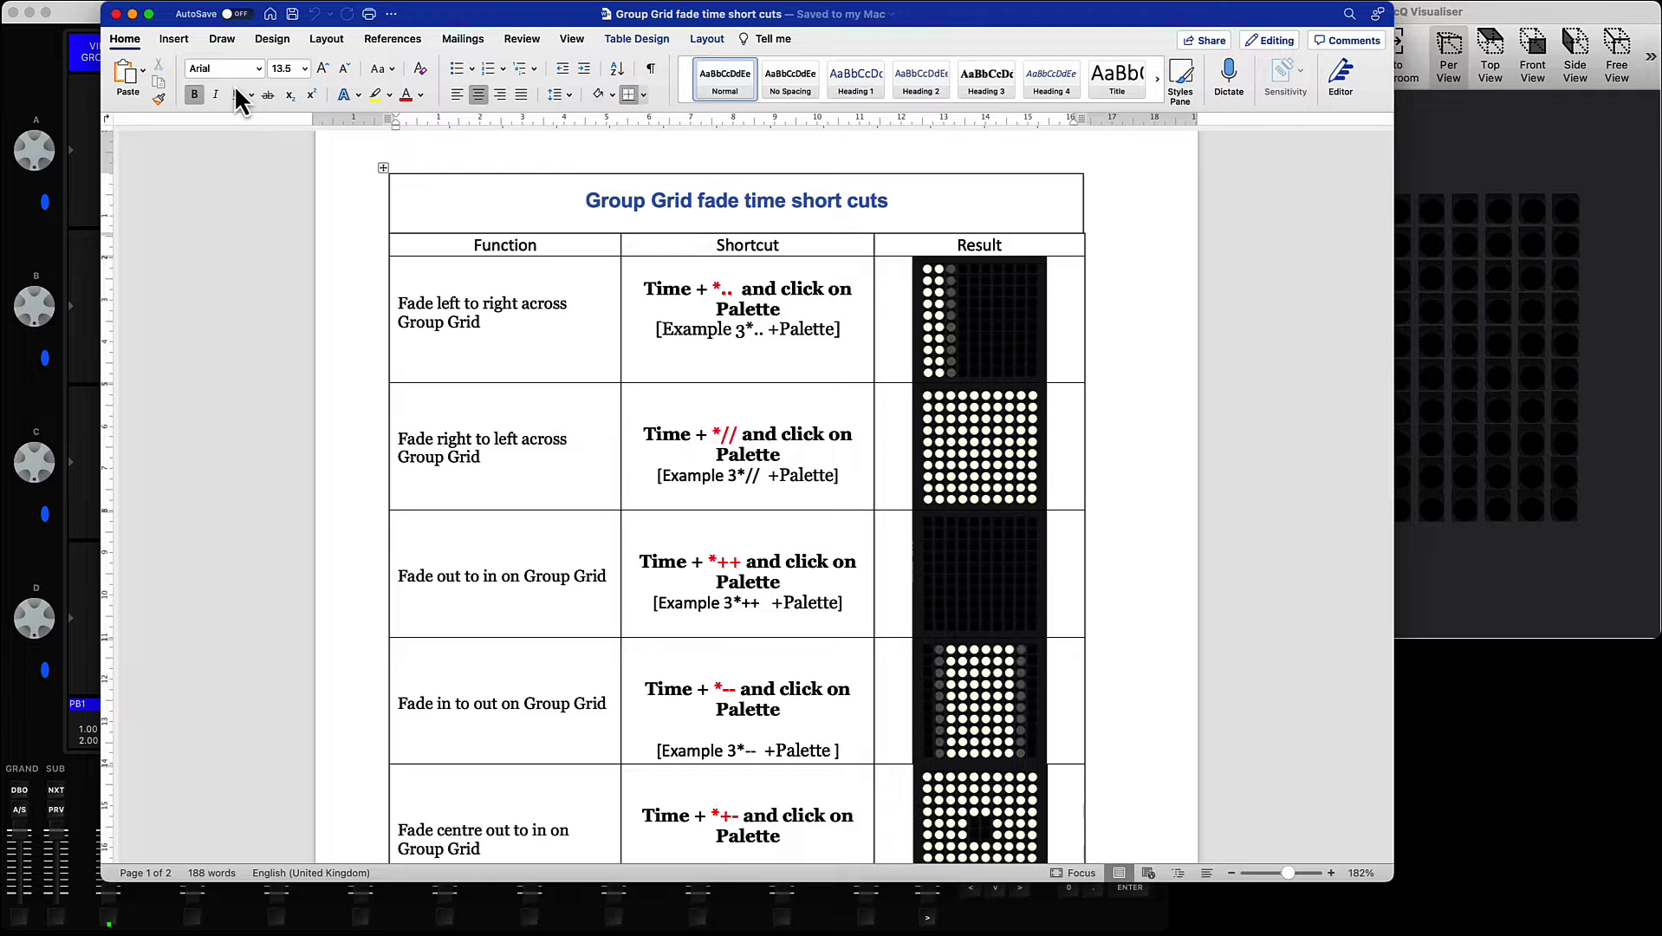
left_click(132, 14)
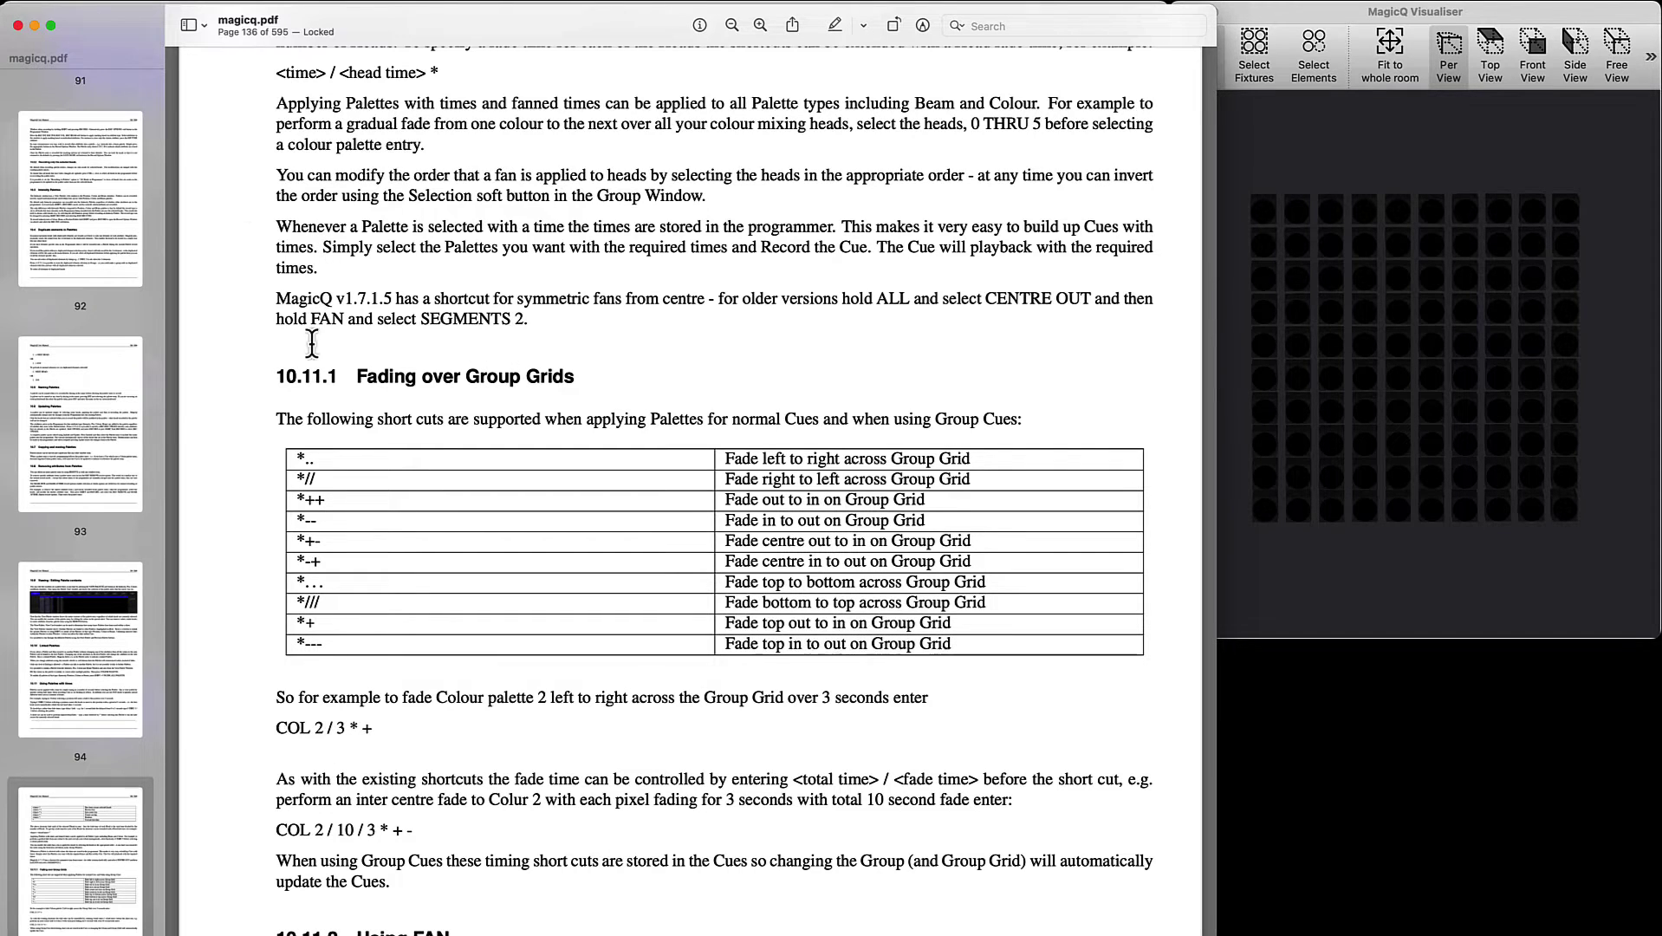
left_click(34, 25)
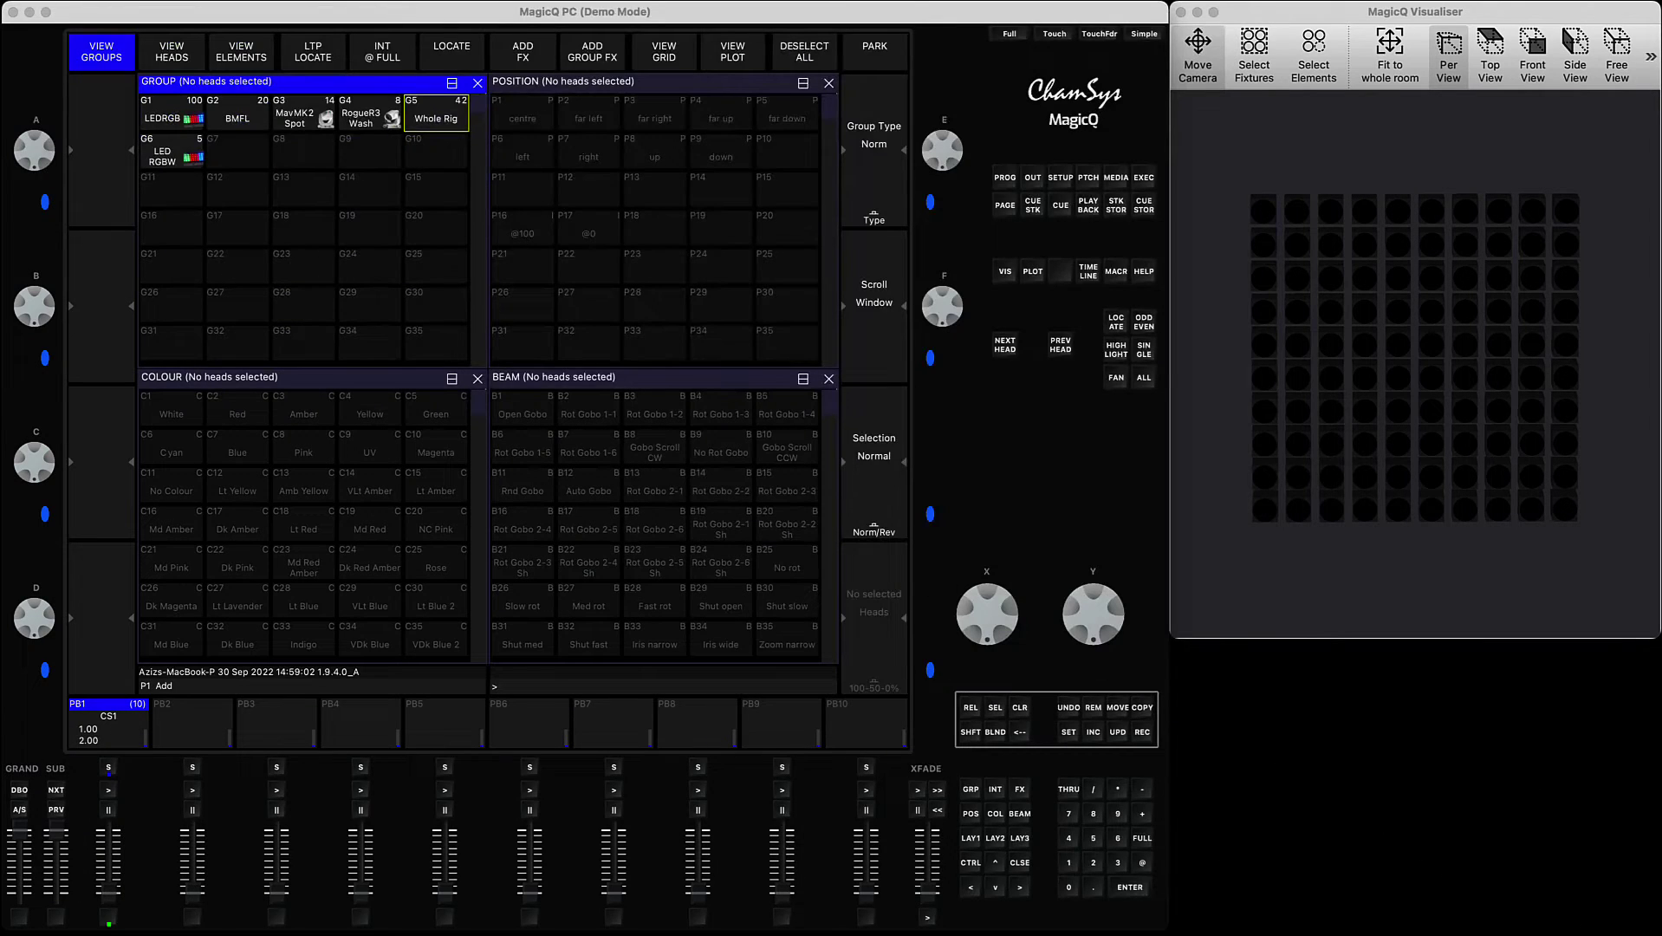
- Check section 4.1.5, Group Grid fade time short cuts, and its version heading in softwarechanges1934.pdf, and put the document away
left_click(1508, 928)
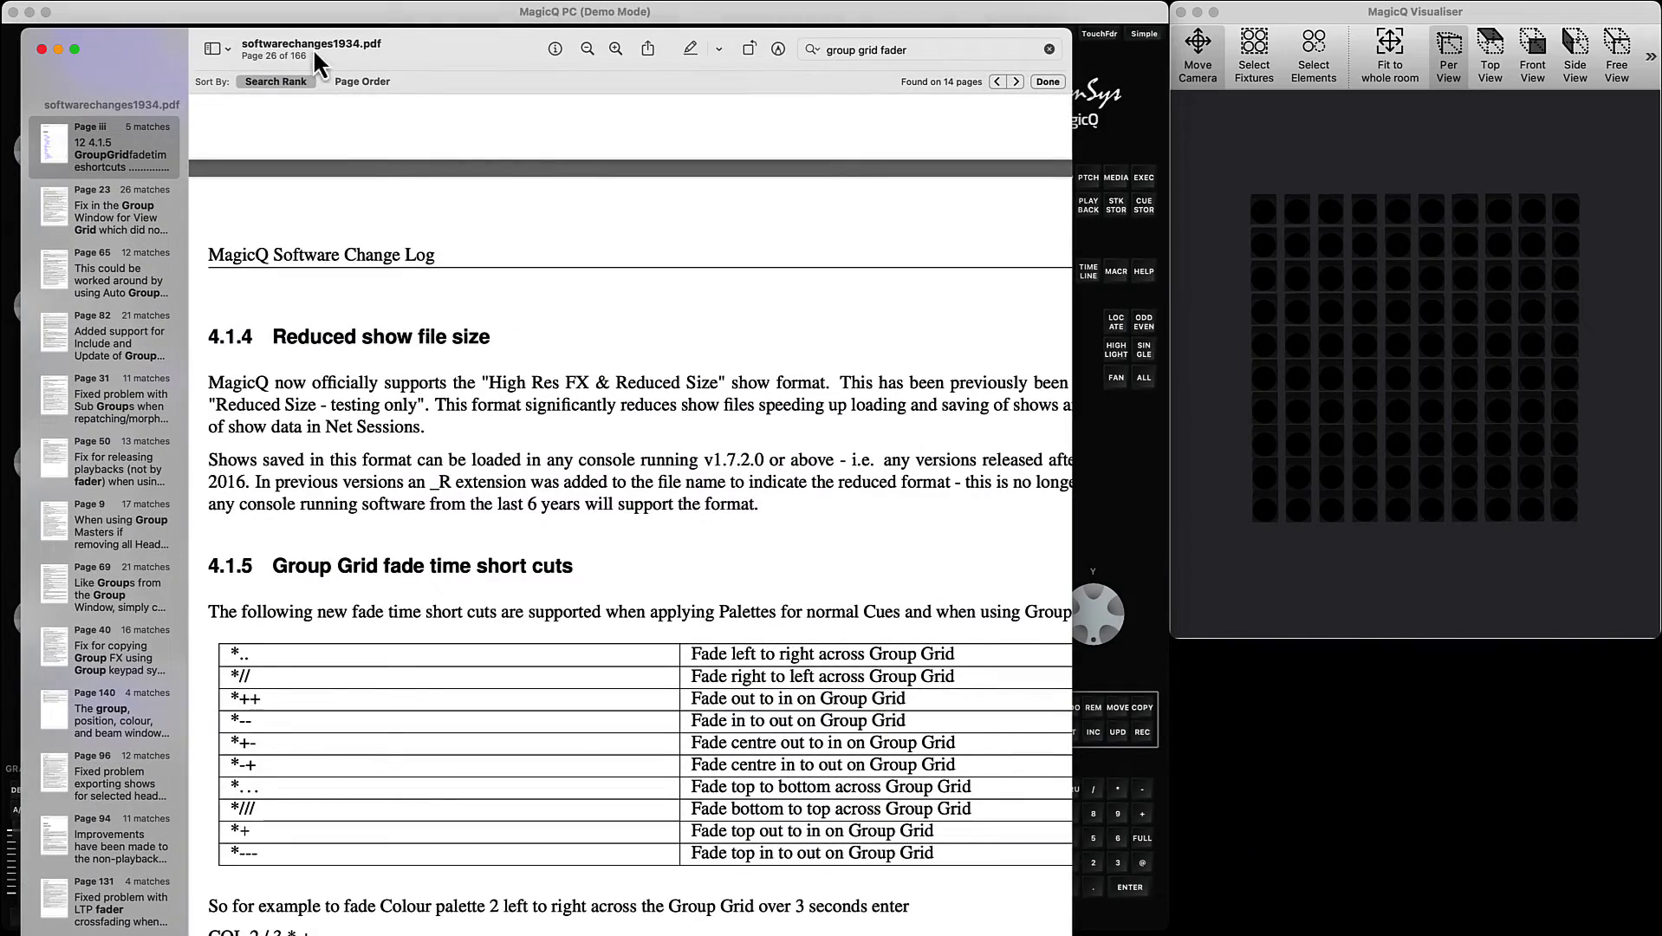
scroll(362, 479, "down", 3)
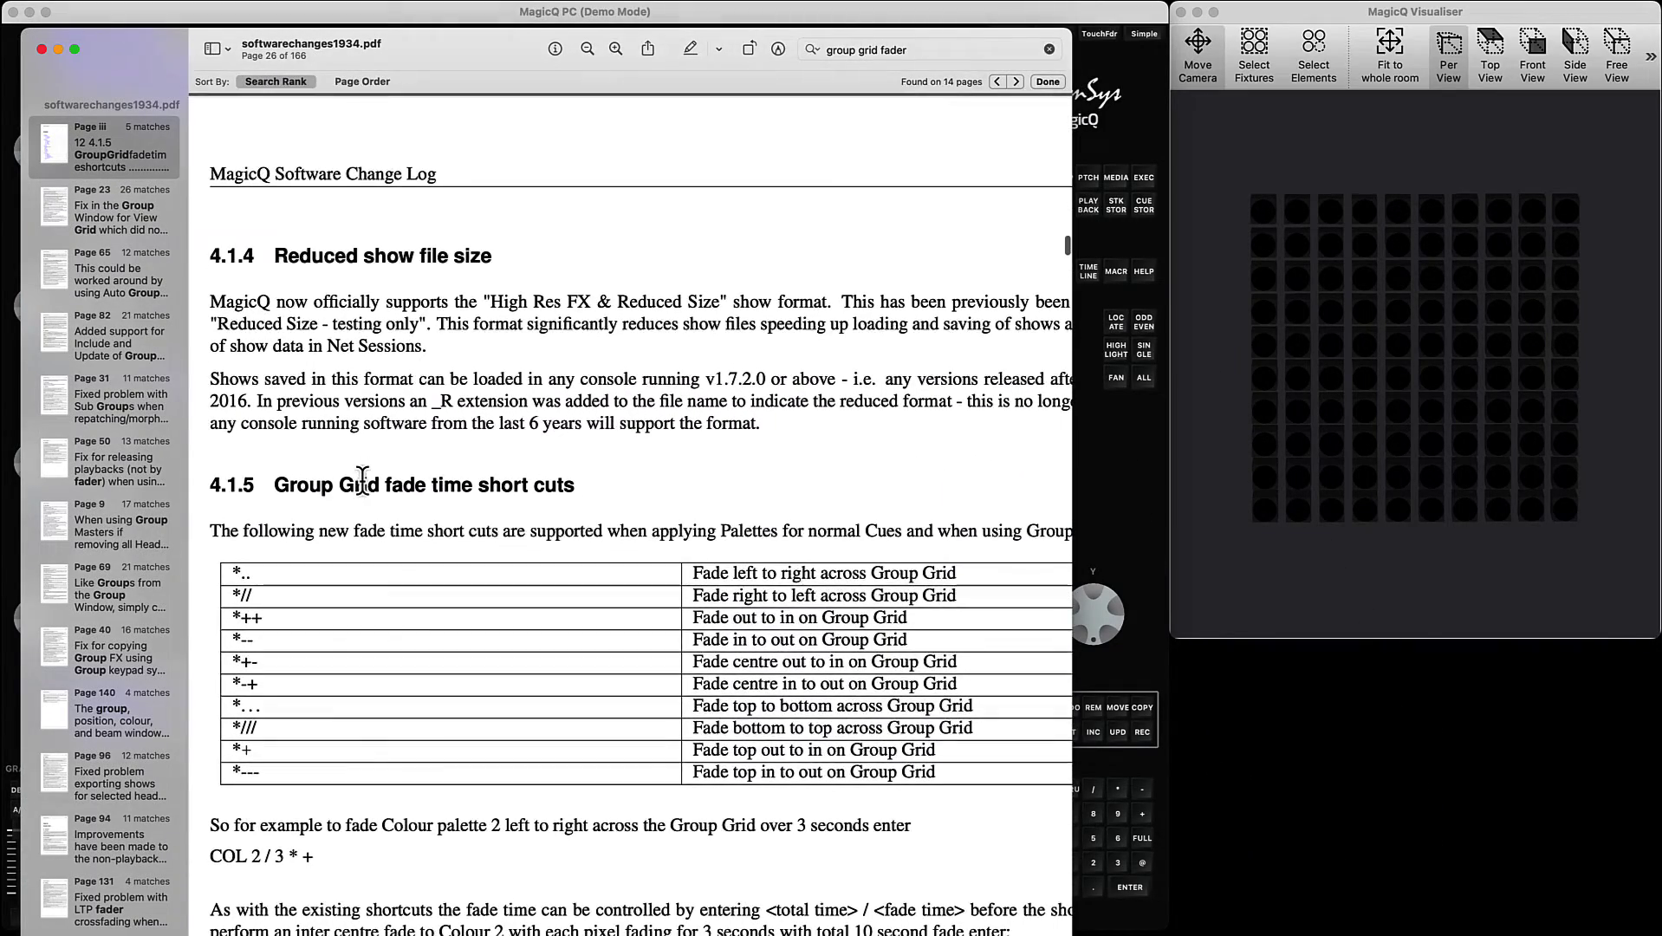
scroll(362, 479, "up", 1)
scroll(362, 479, "up", 15)
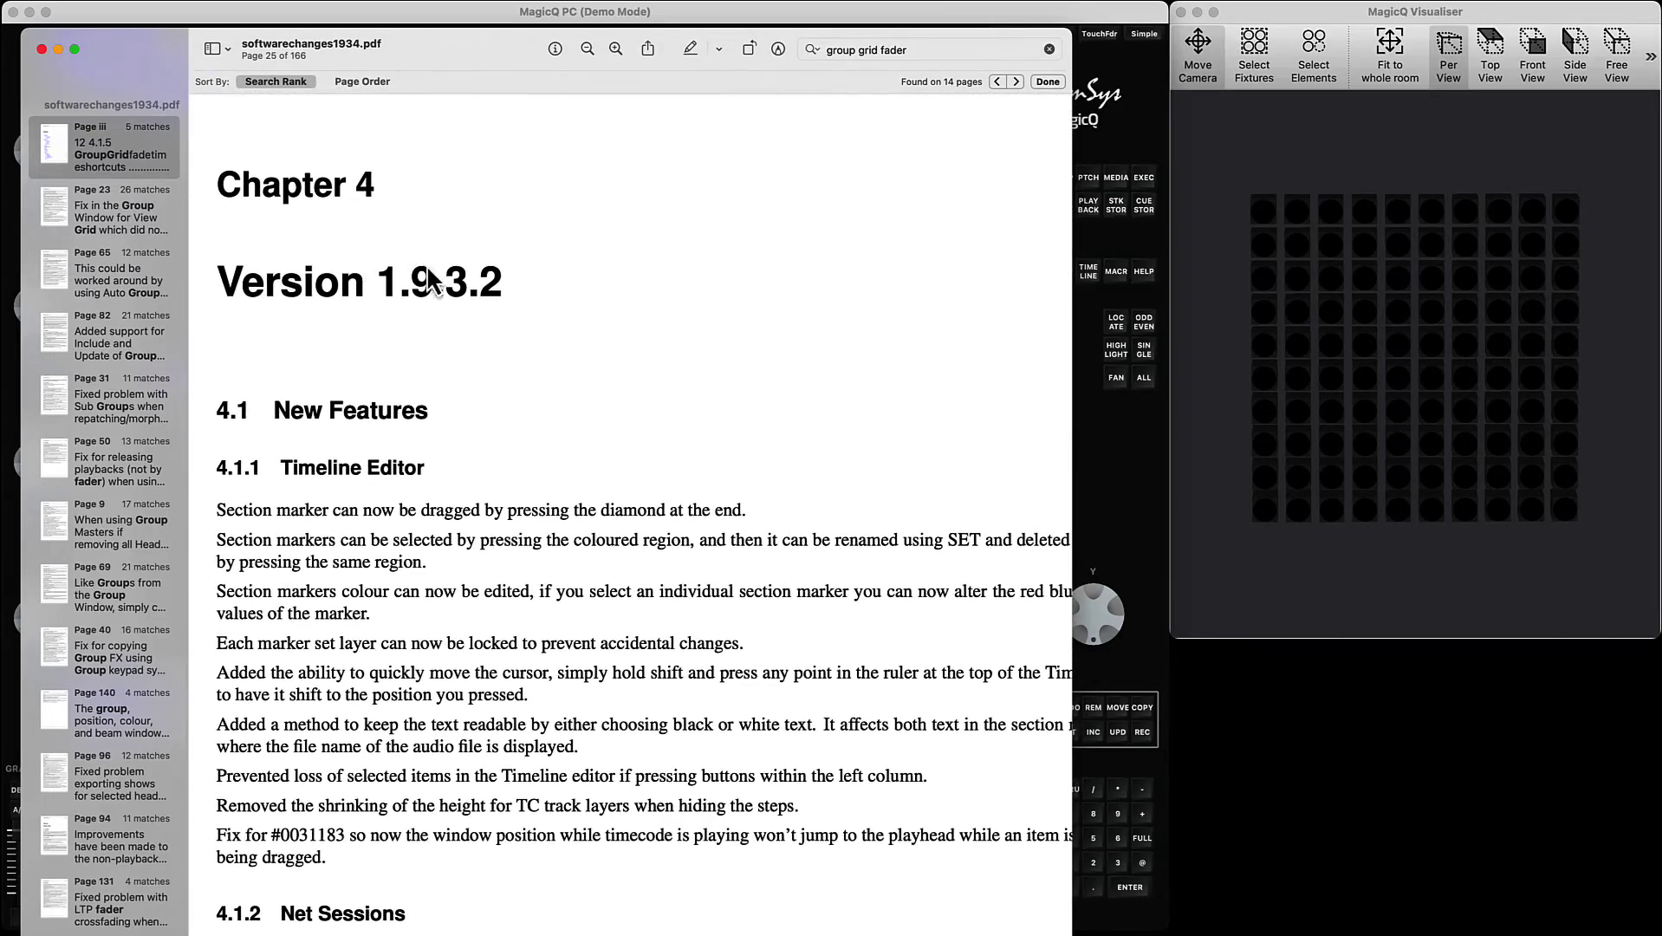
scroll(425, 442, "down", 15)
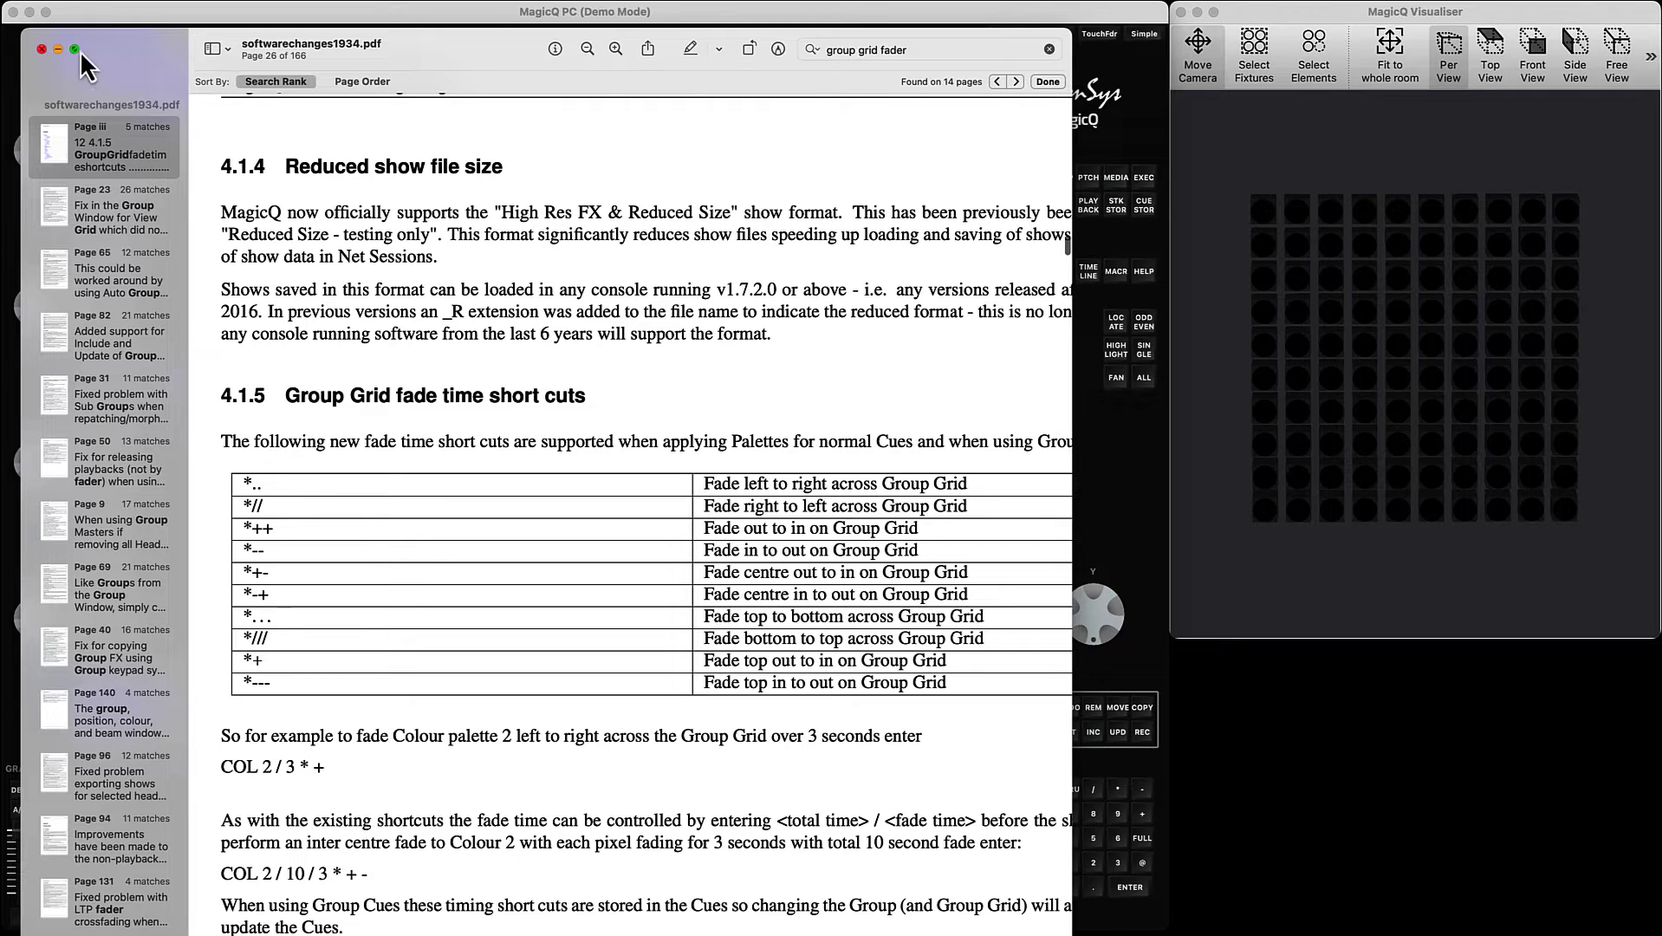
left_click(57, 50)
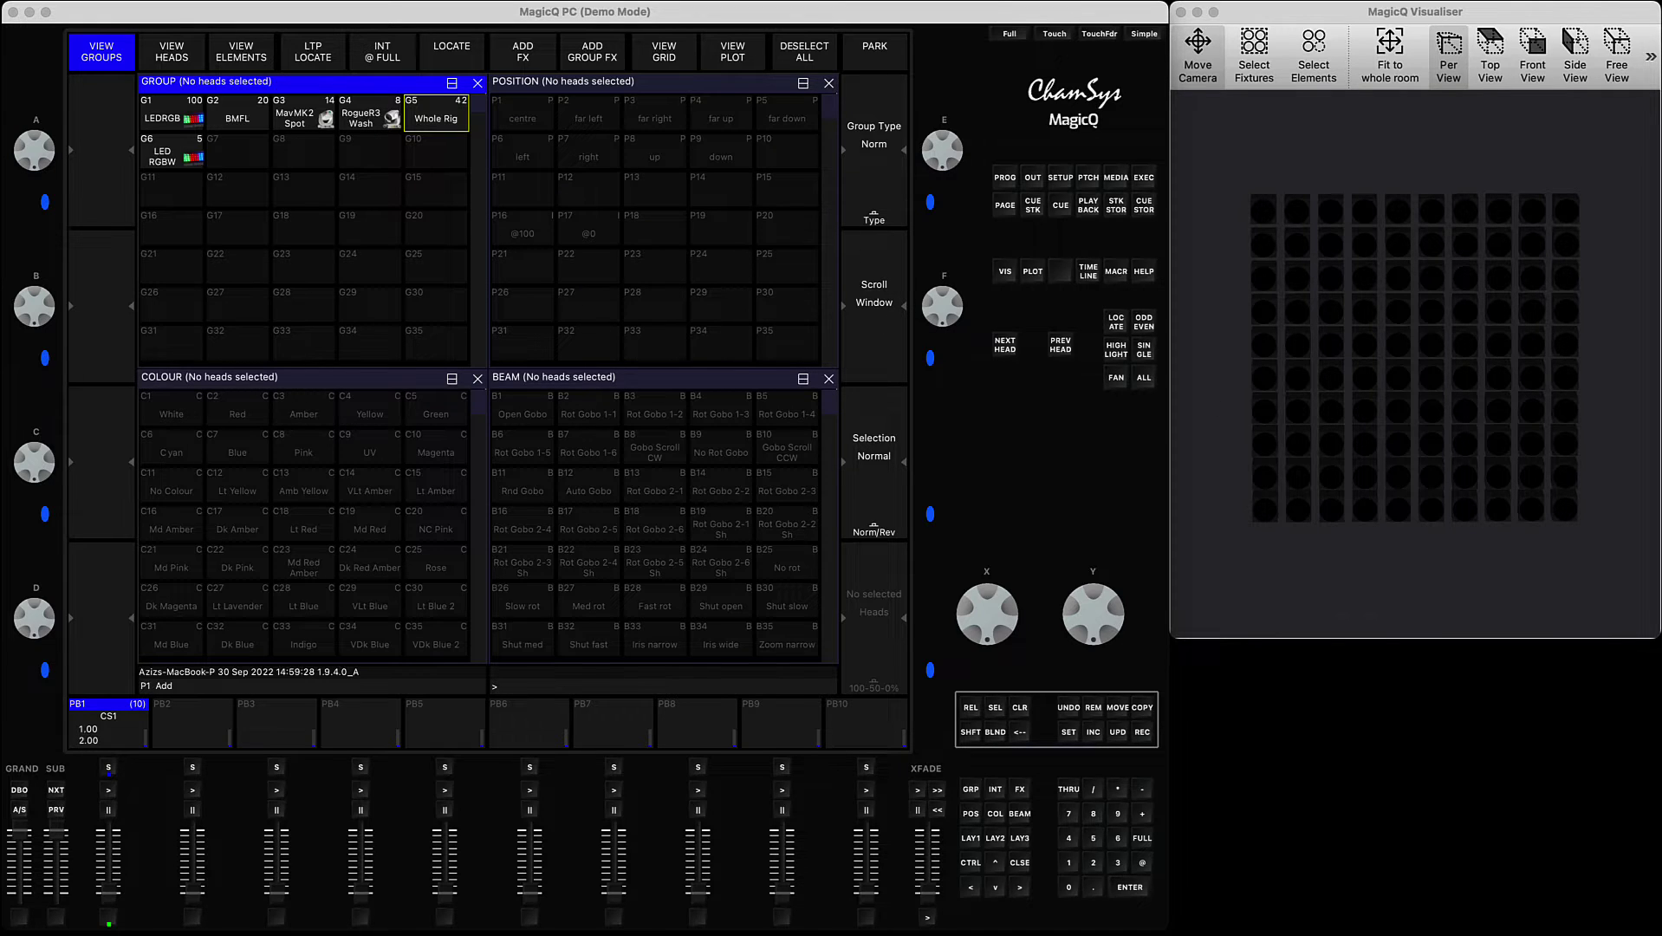
- Select the LEDRGB group, locate its heads, and apply the Red colour palette with the 3*.. grid fade
left_click(172, 113)
left_click(173, 113)
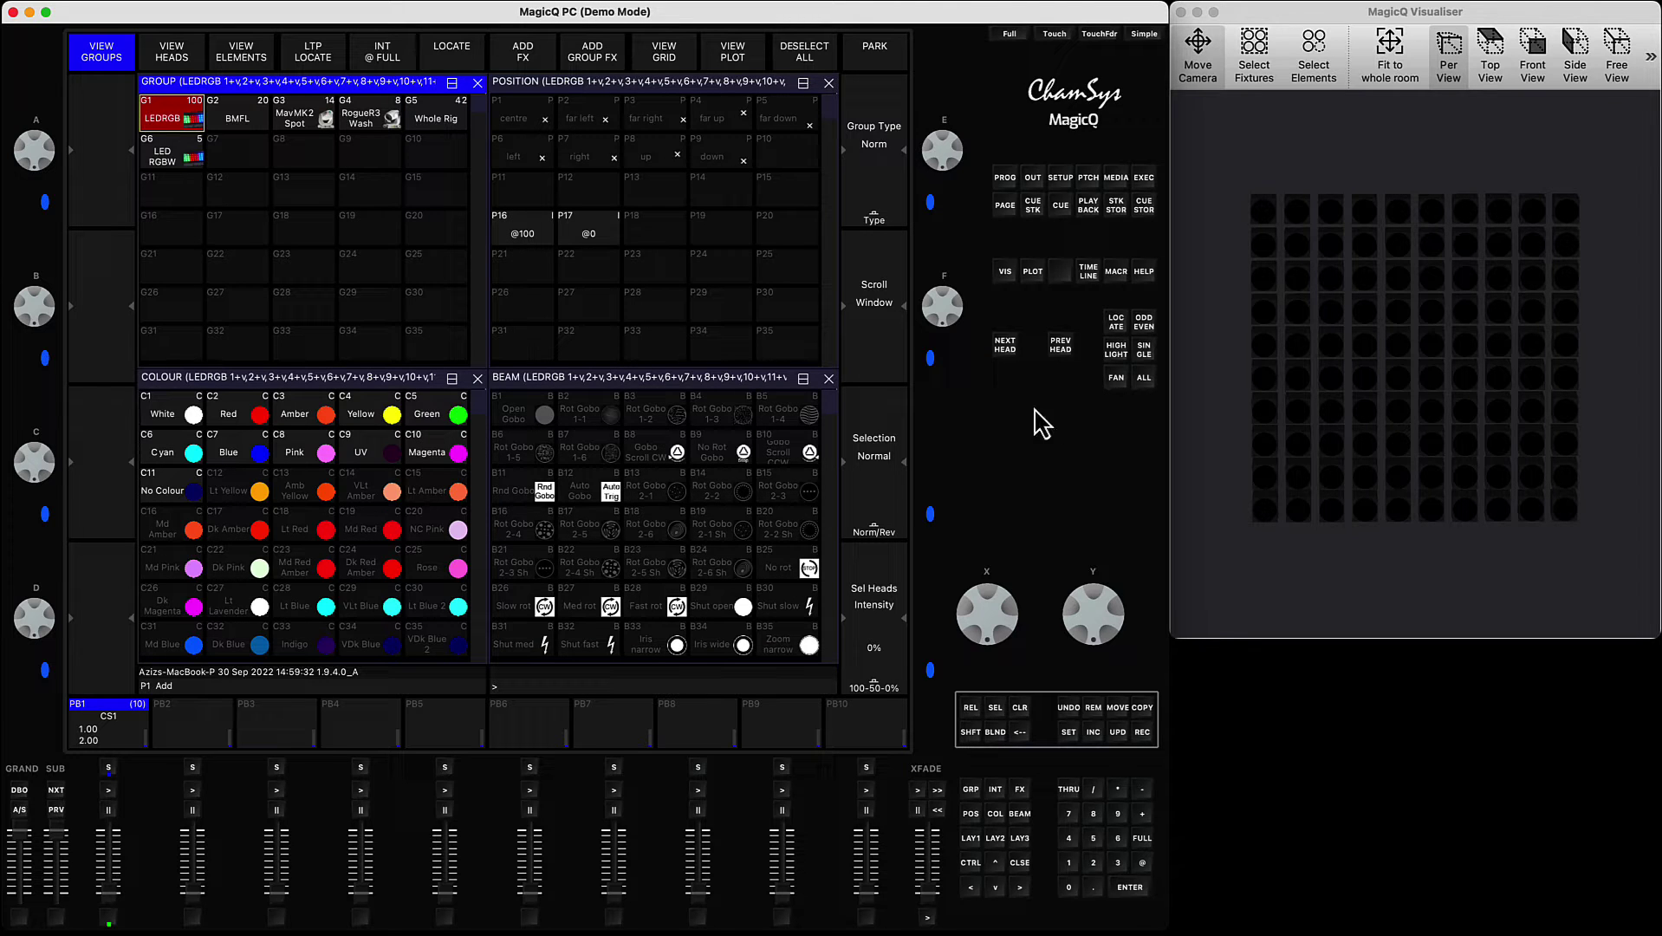
left_click(1116, 324)
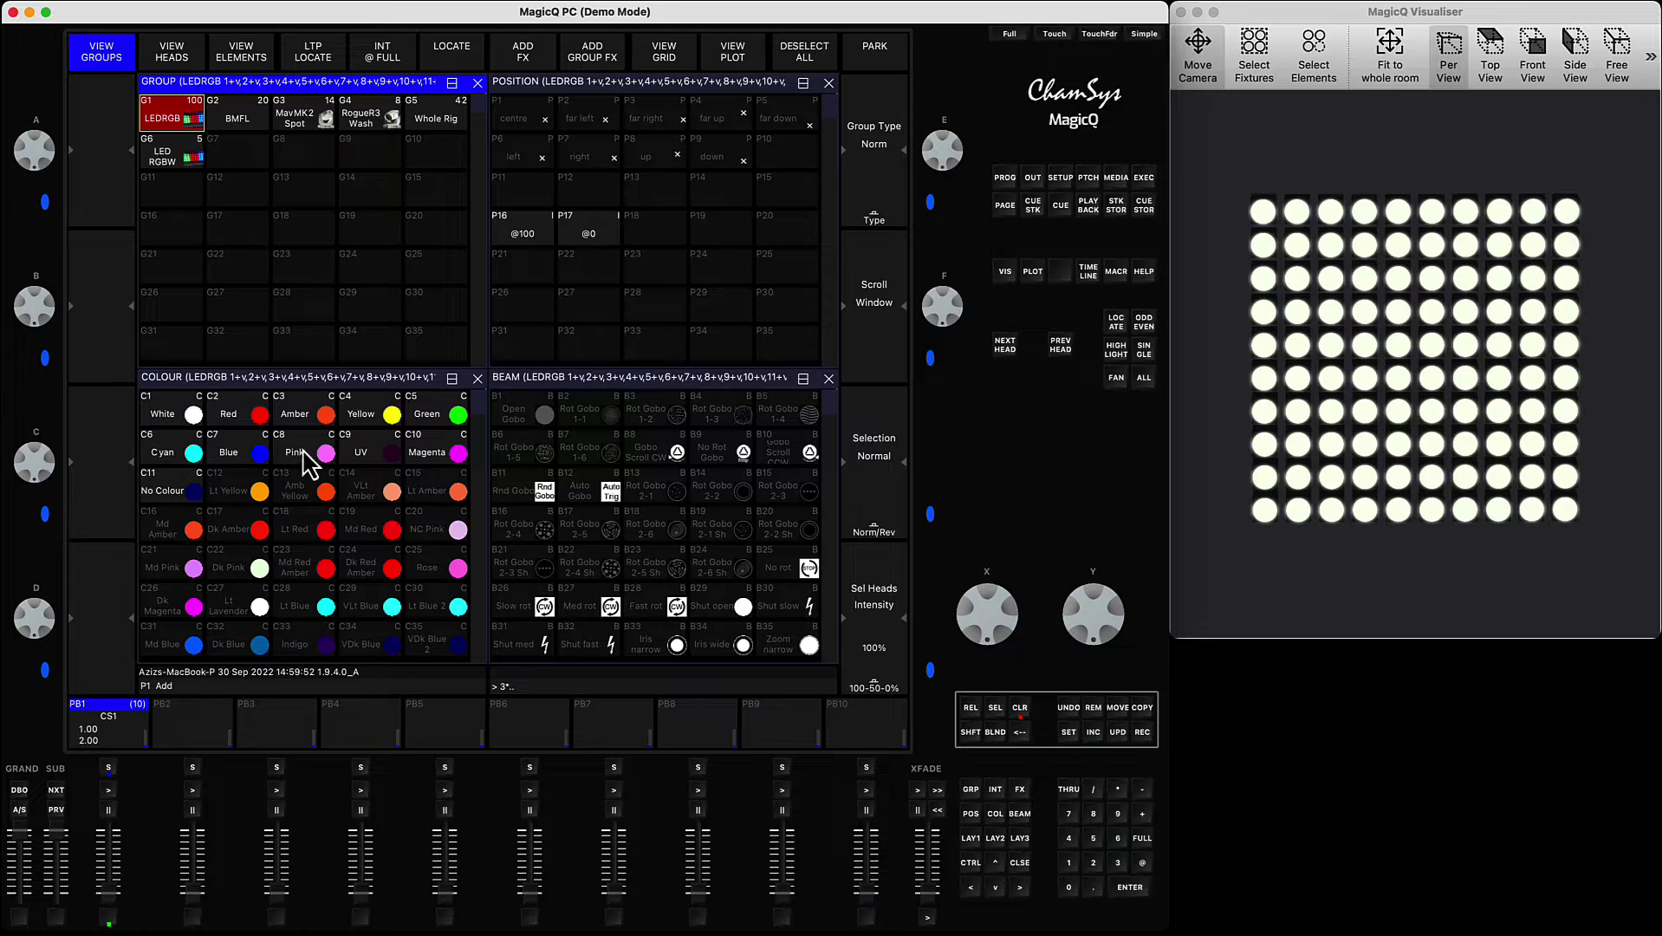
left_click(238, 418)
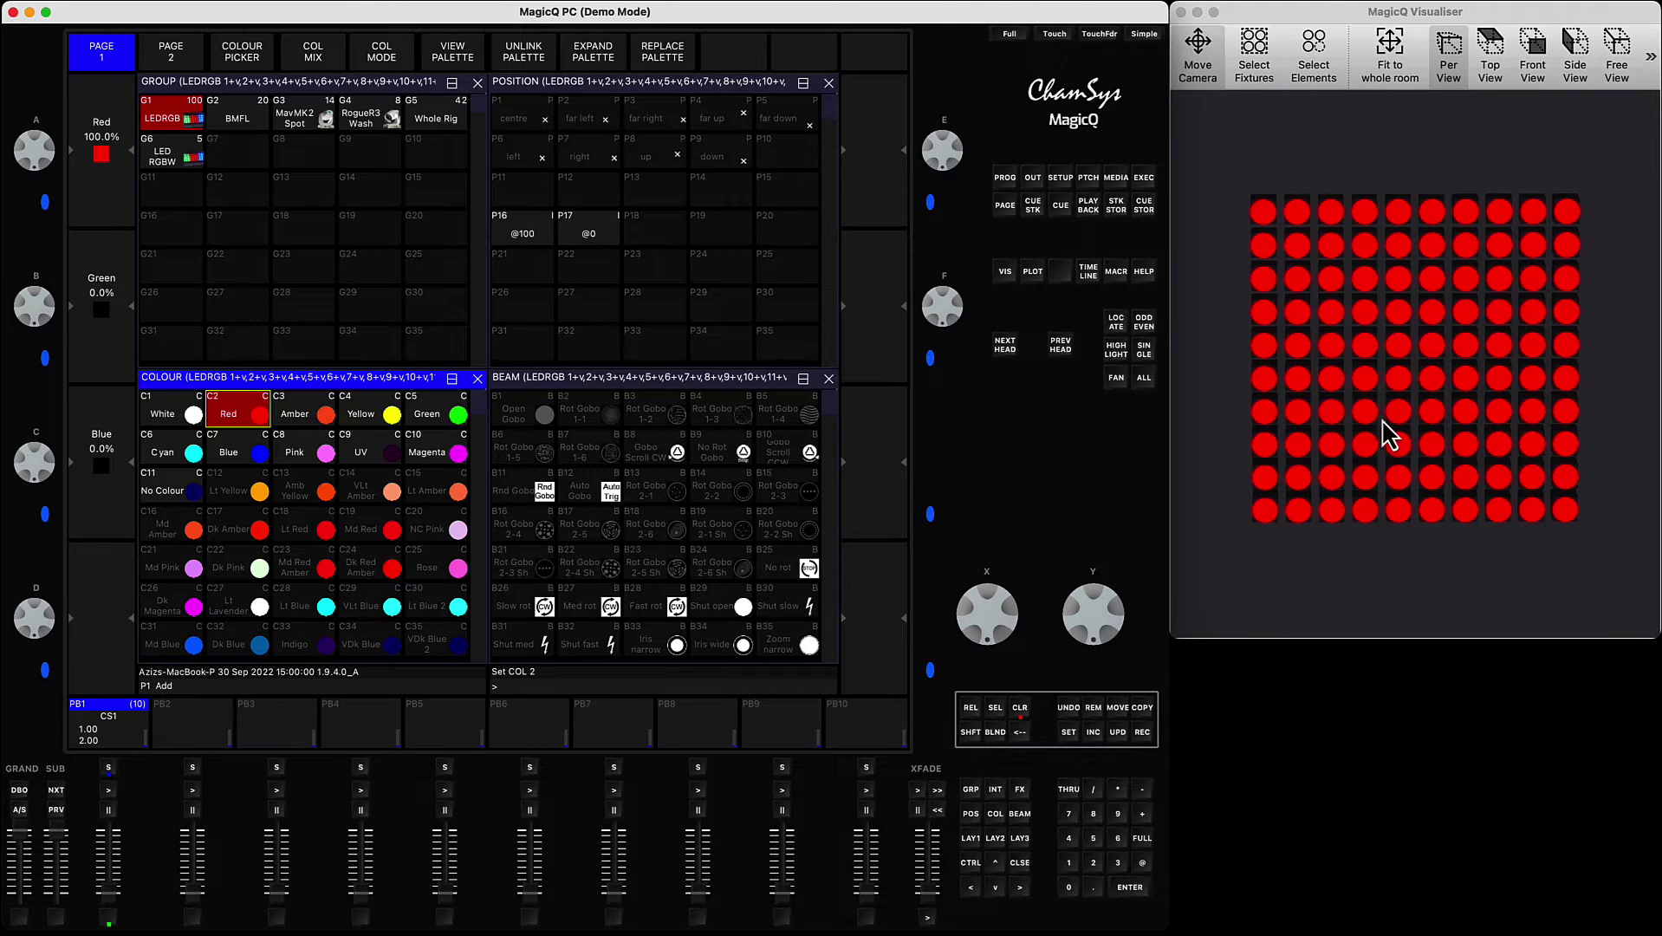
- Fade the LEDRGB group to the Yellow palette over 3 seconds and to Red over 4 seconds using grid fade shortcuts
left_click(1118, 864)
left_click(386, 423)
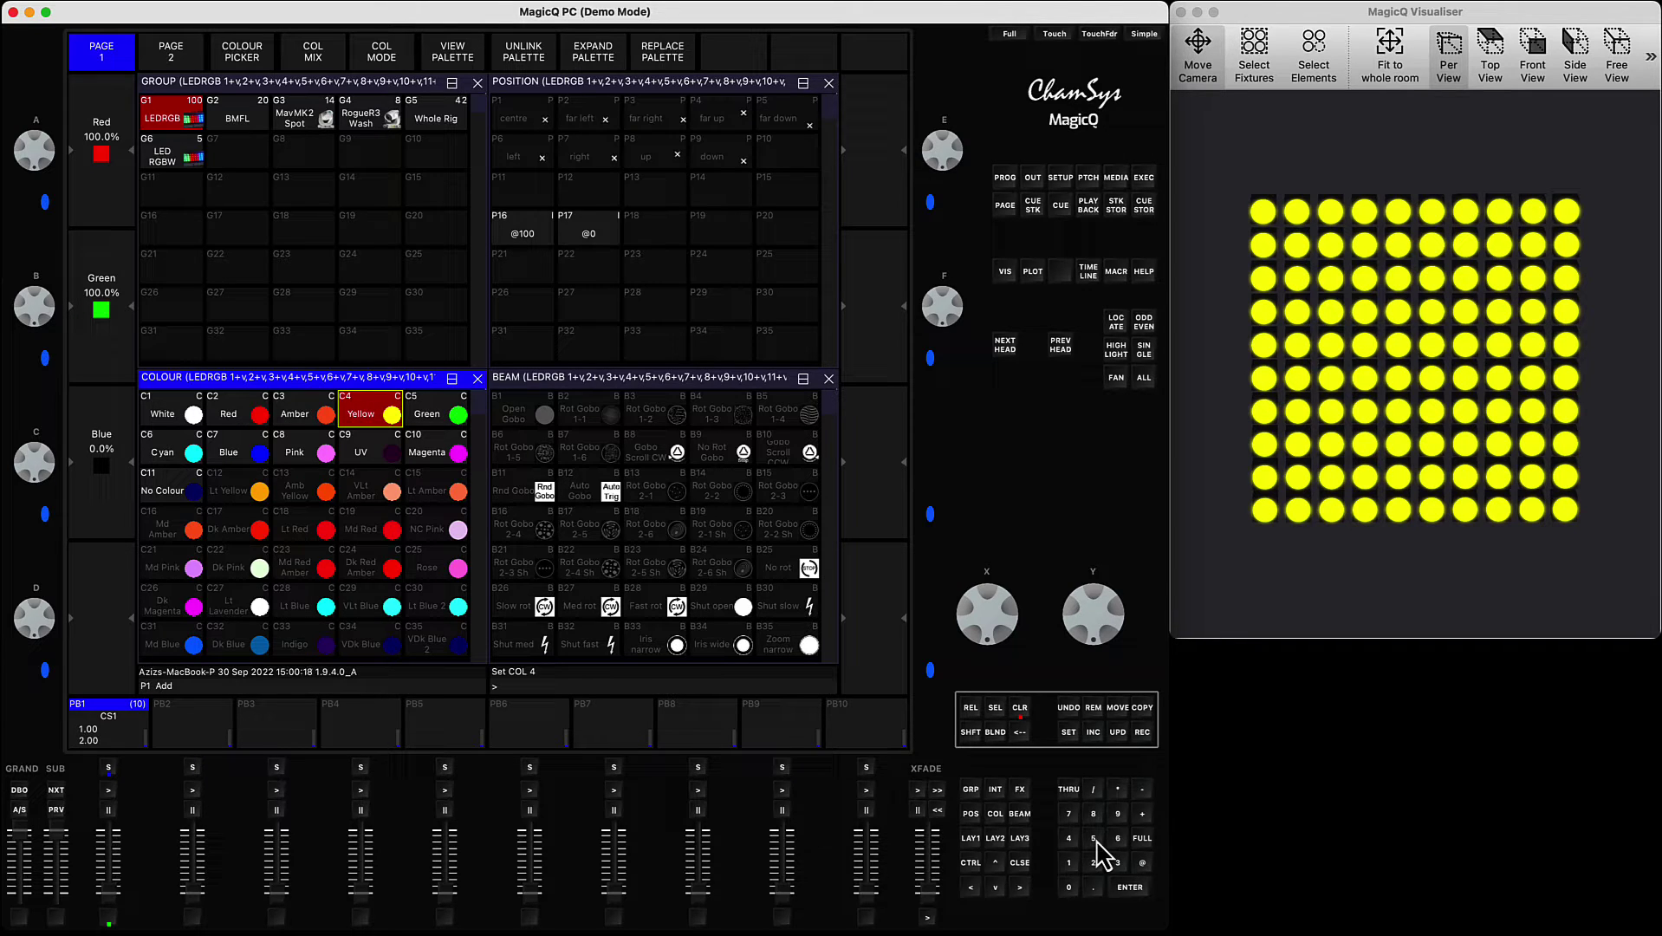
left_click(1069, 838)
left_click(258, 418)
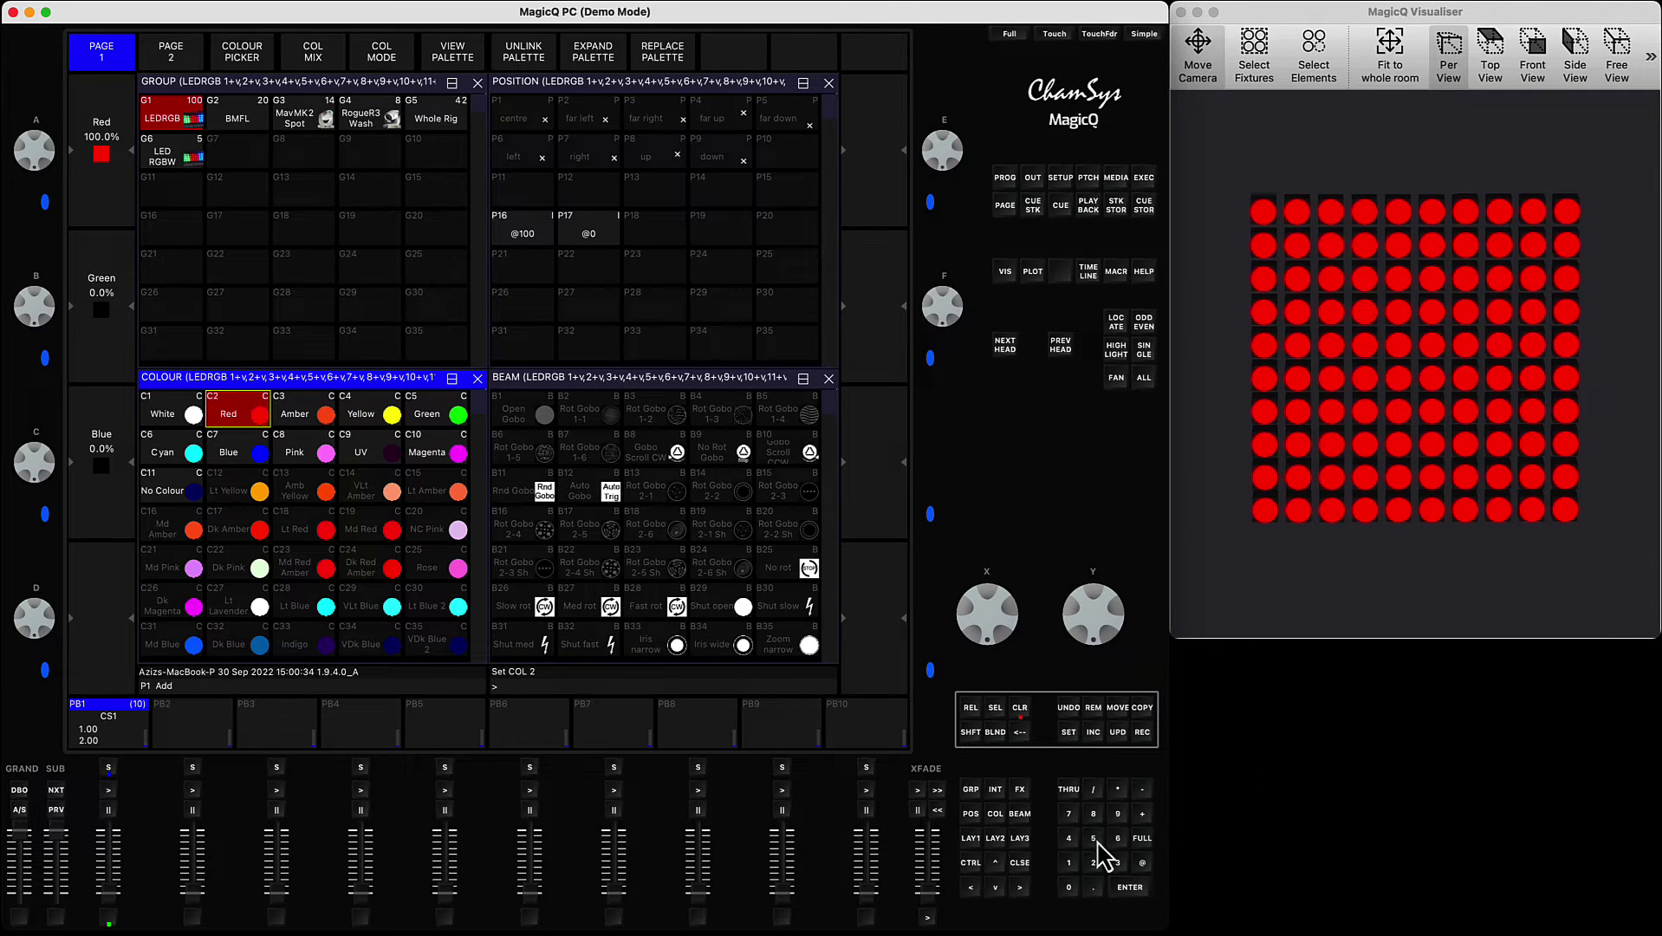
- Apply the Magenta palette to the LEDRGB group with a 4-second grid fade shortcut starting with 4*-
left_click(1069, 838)
left_click(1118, 789)
left_click(1144, 789)
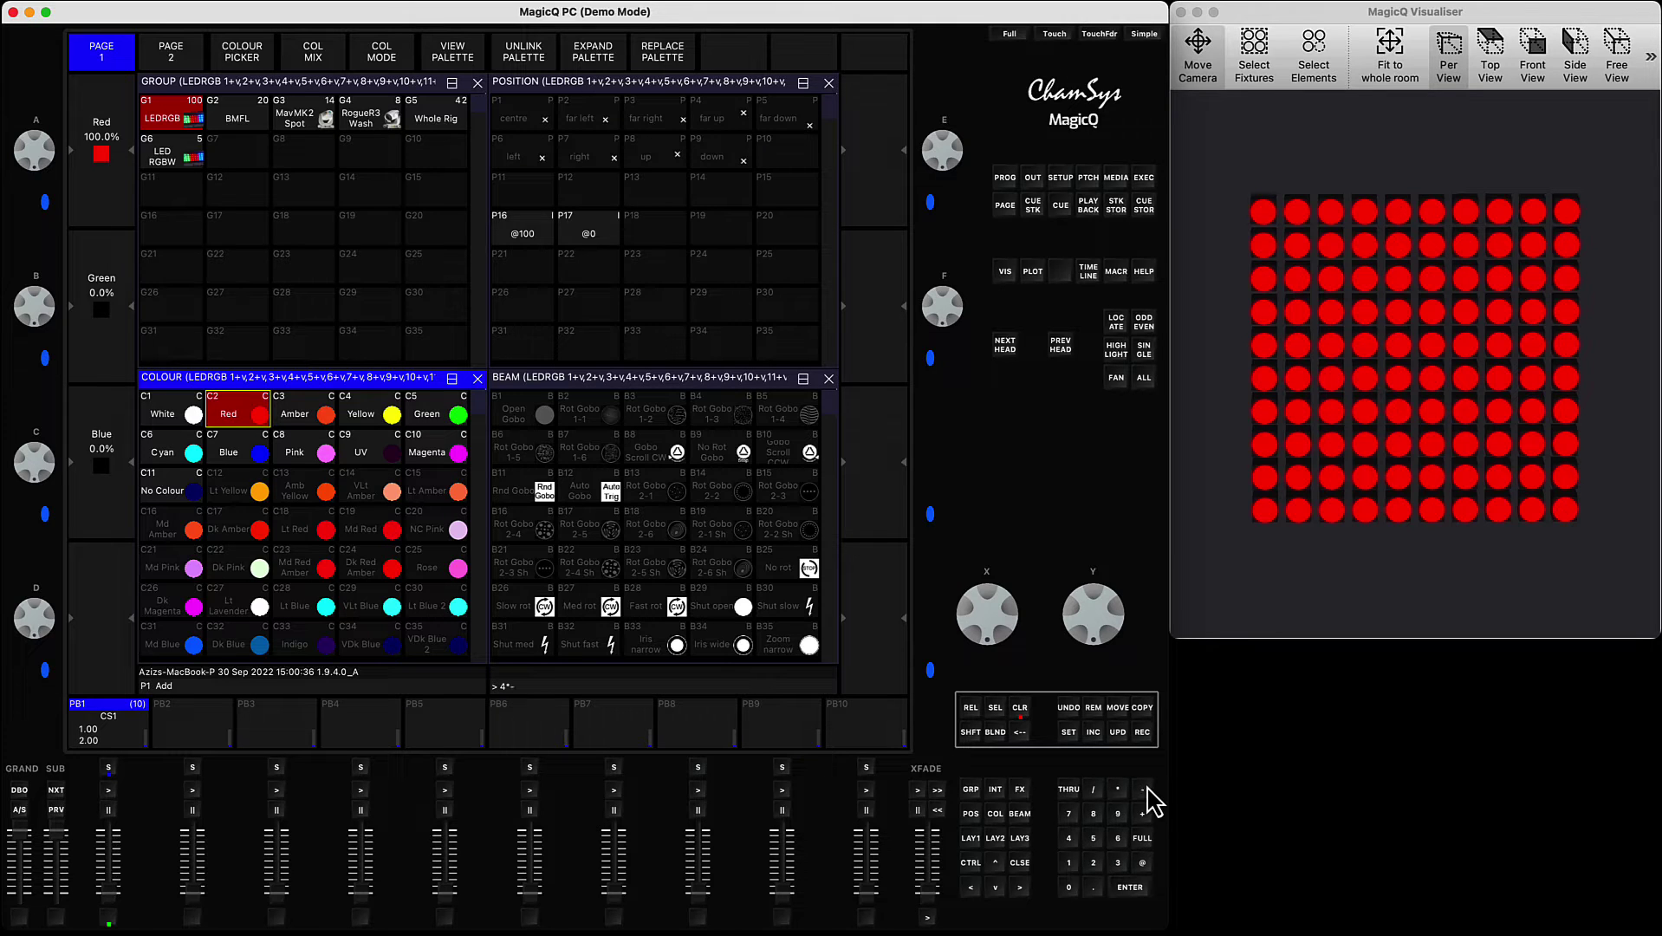
left_click(442, 459)
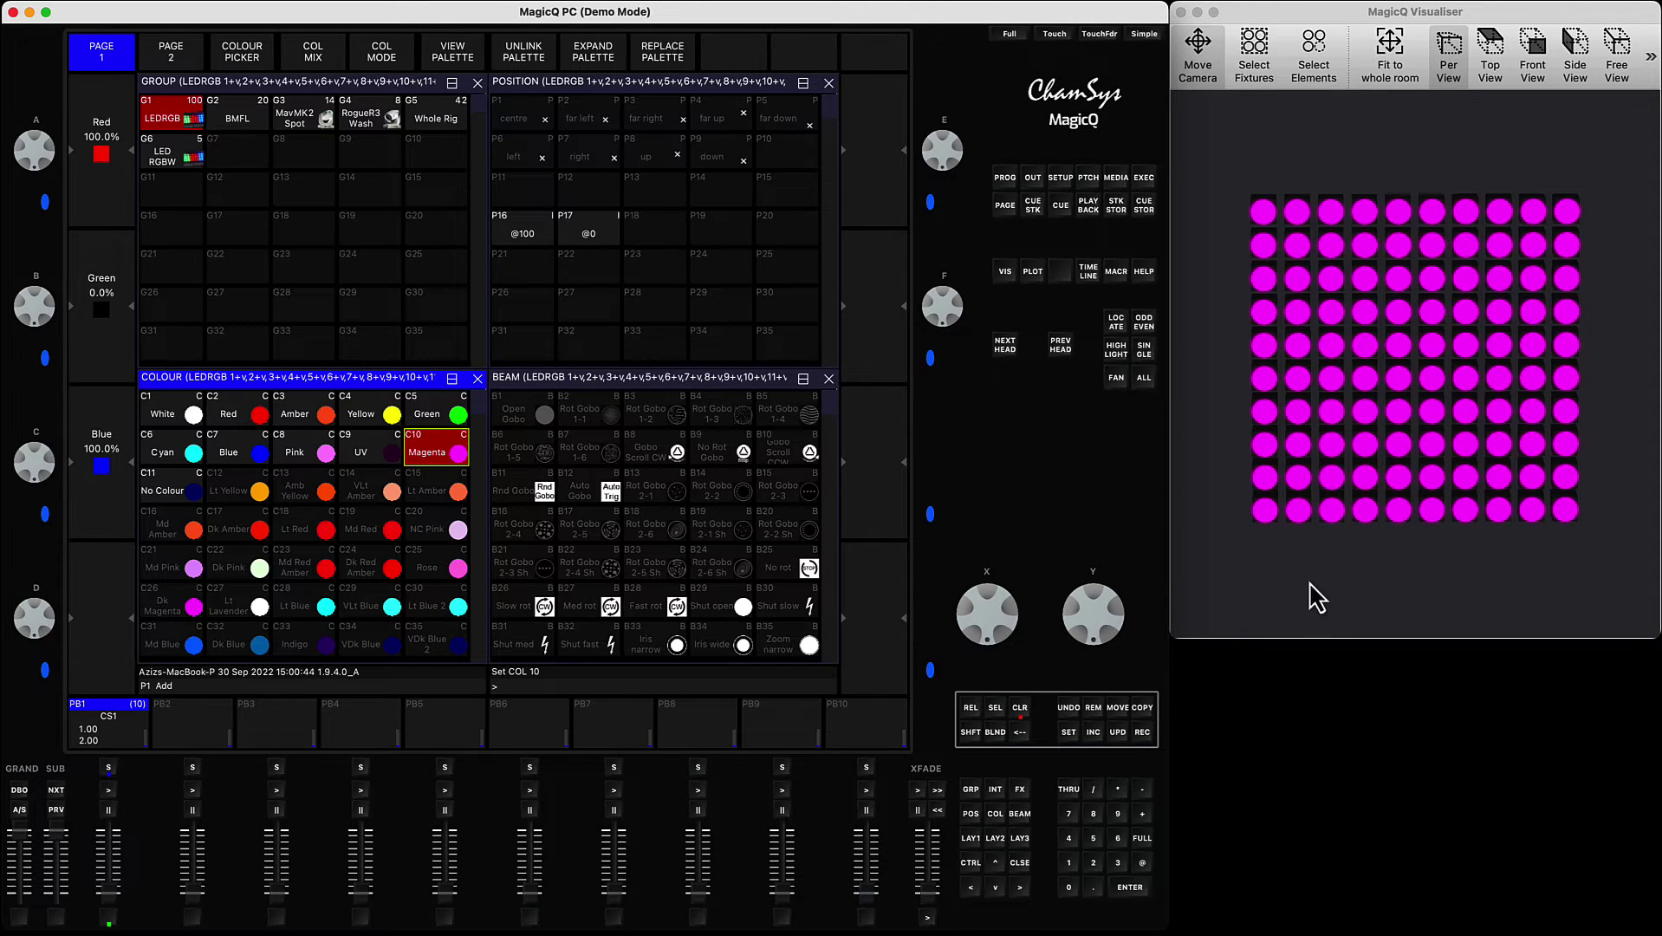
- Fade the LEDRGB group from Magenta to the Red palette with a 4-second grid fade shortcut starting with 4*-
left_click(1072, 839)
left_click(1118, 791)
left_click(1142, 790)
left_click(249, 413)
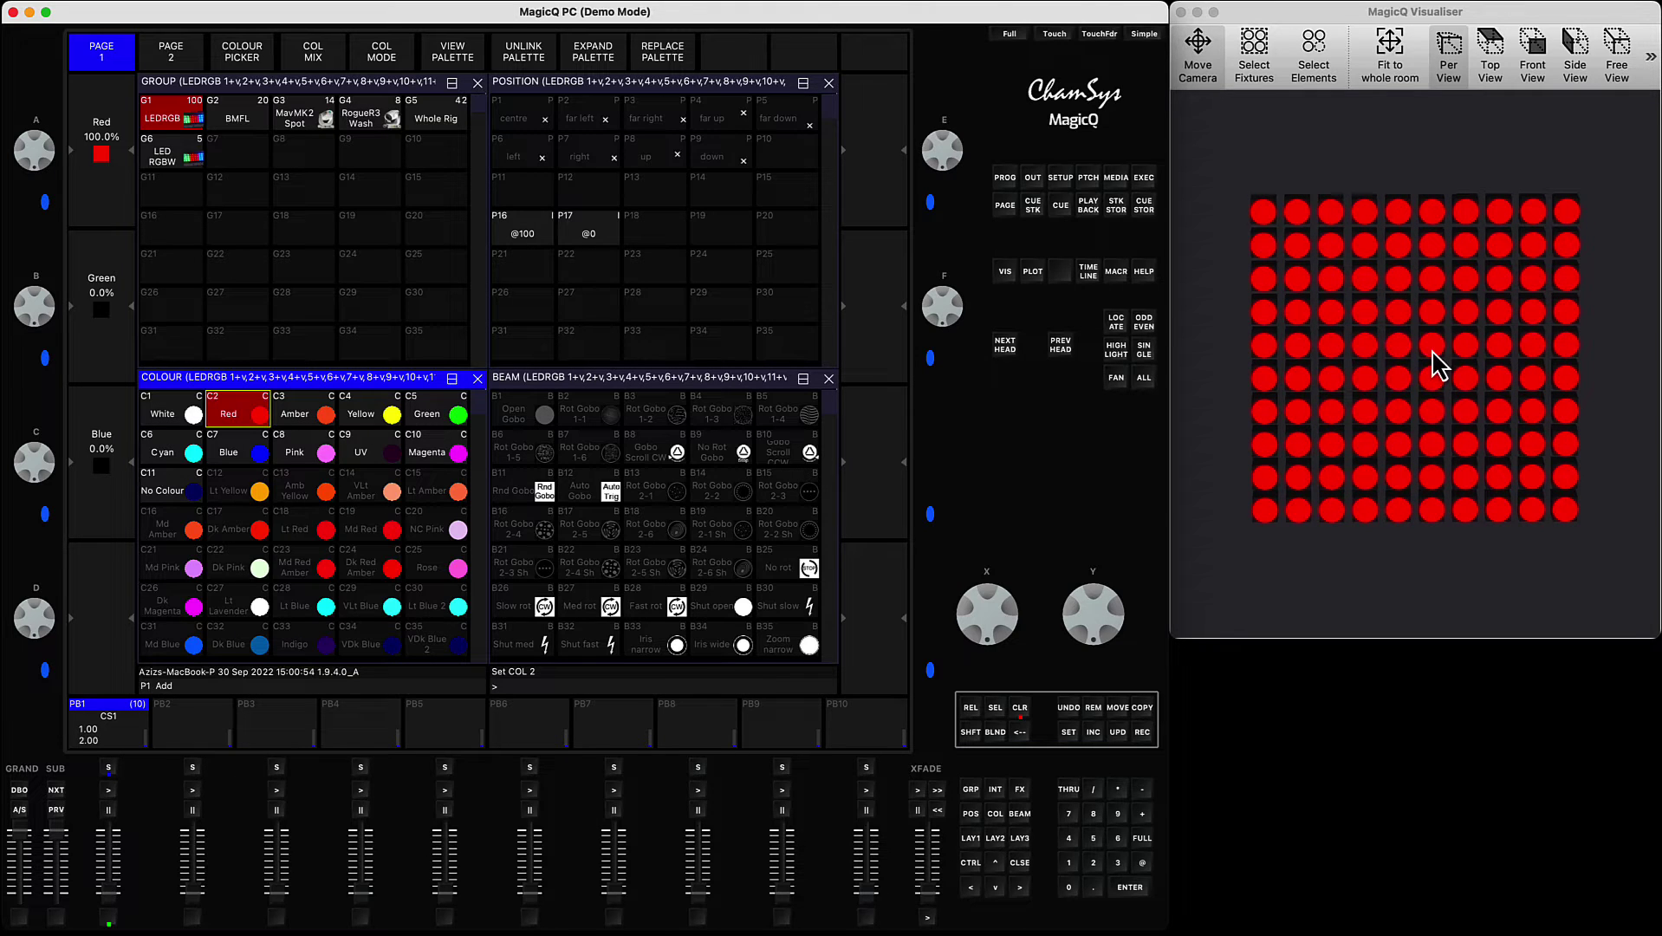
- Apply the White palette to the LEDRGB group with a 4-second grid fade shortcut starting with 4*
left_click(1071, 837)
left_click(1118, 788)
left_click(163, 416)
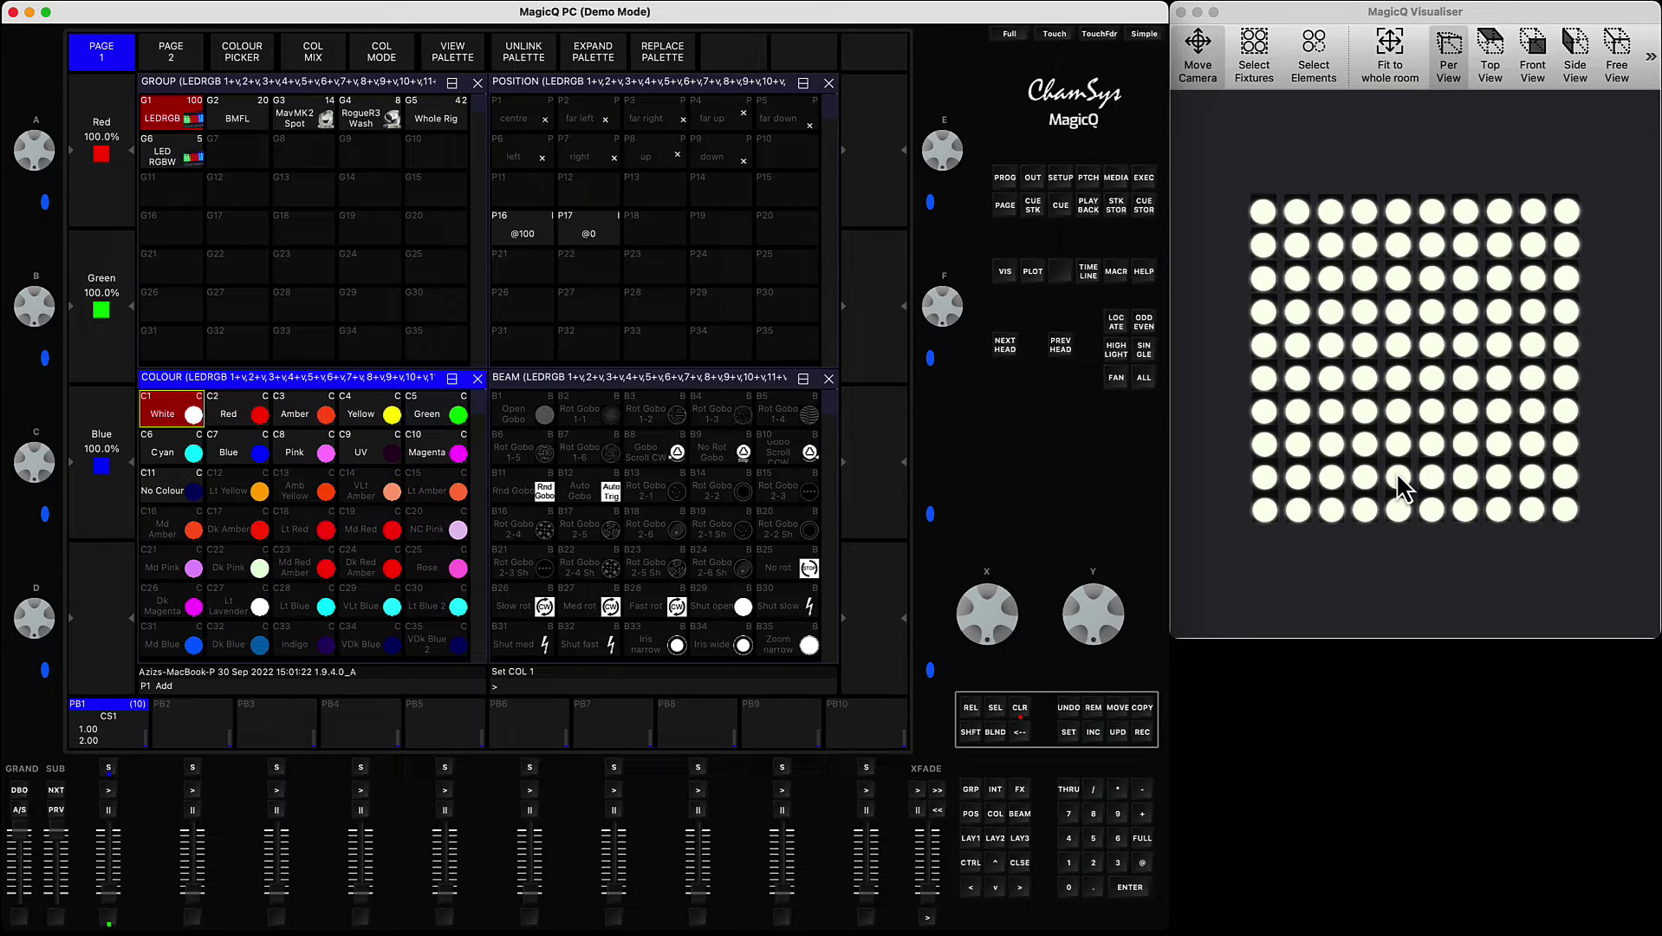
- Inspect the patched LEDRGB heads in the patch and return to the group and palette windows
left_click(184, 122)
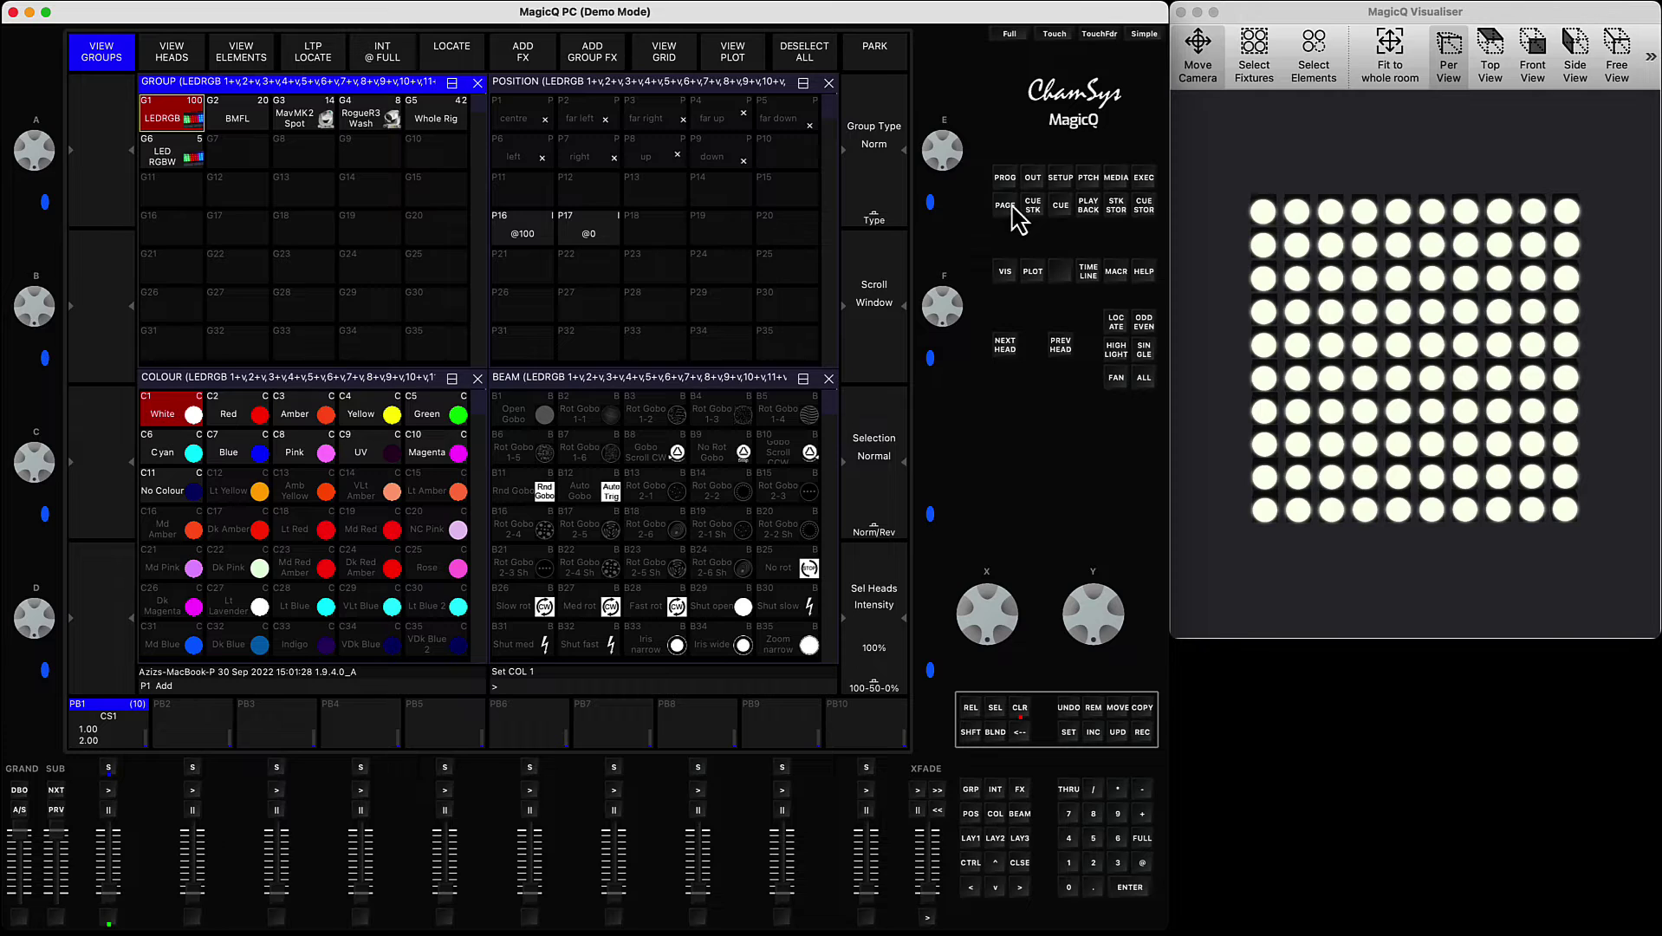
left_click(1091, 179)
left_click(284, 115)
left_click(386, 120)
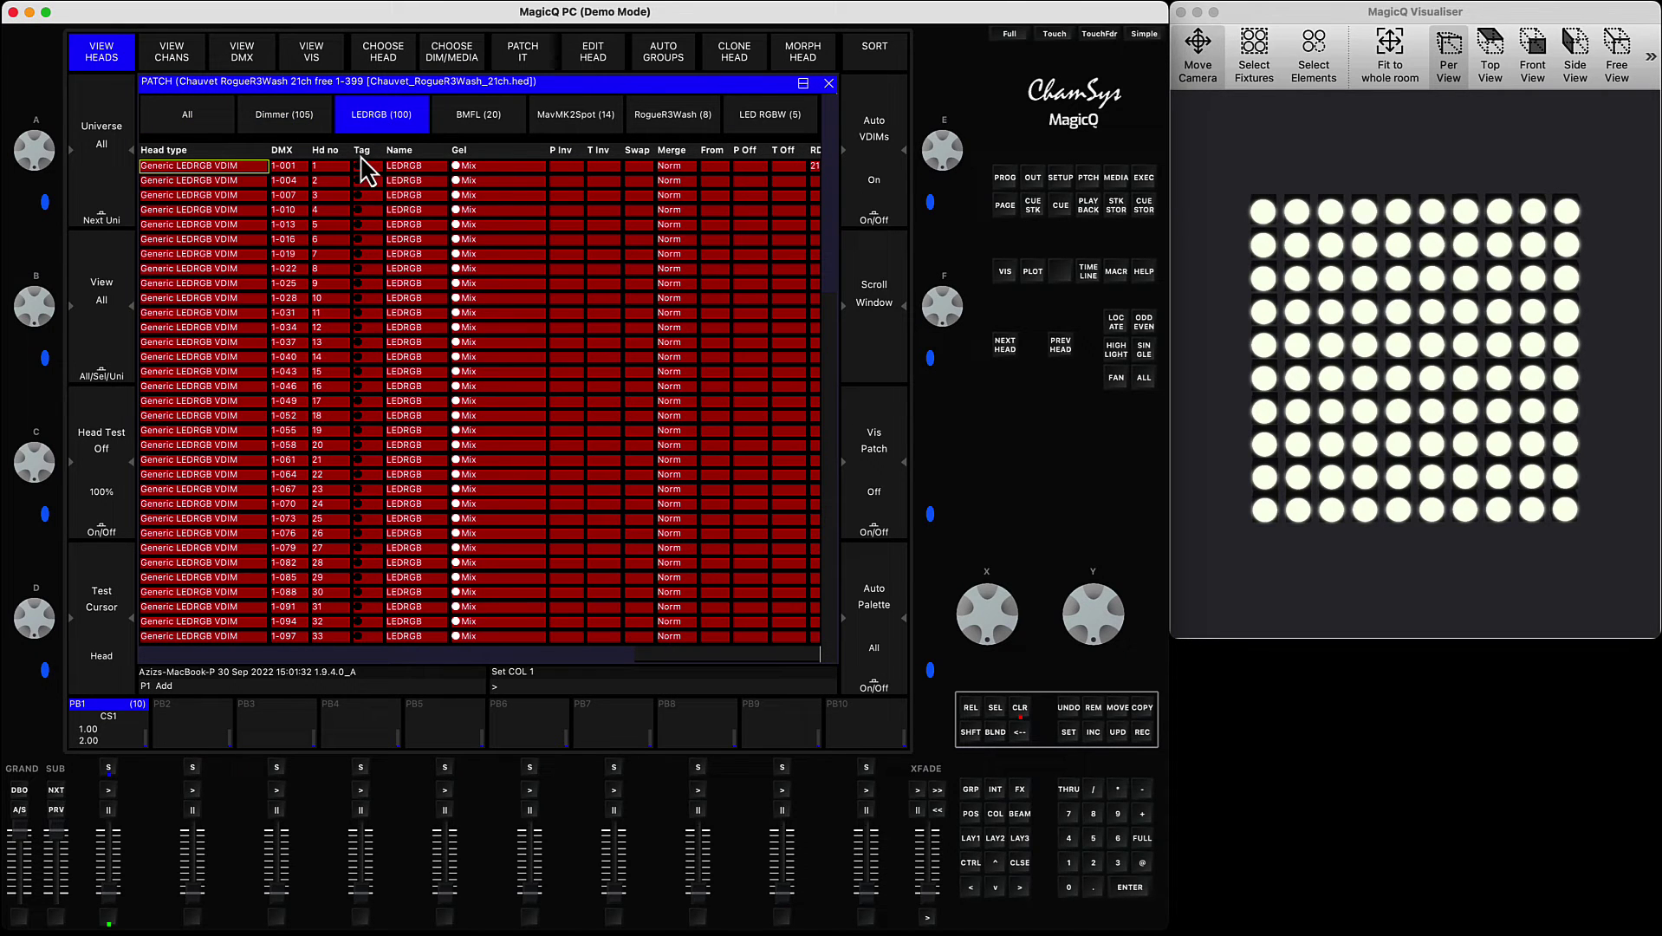
left_click(1020, 866)
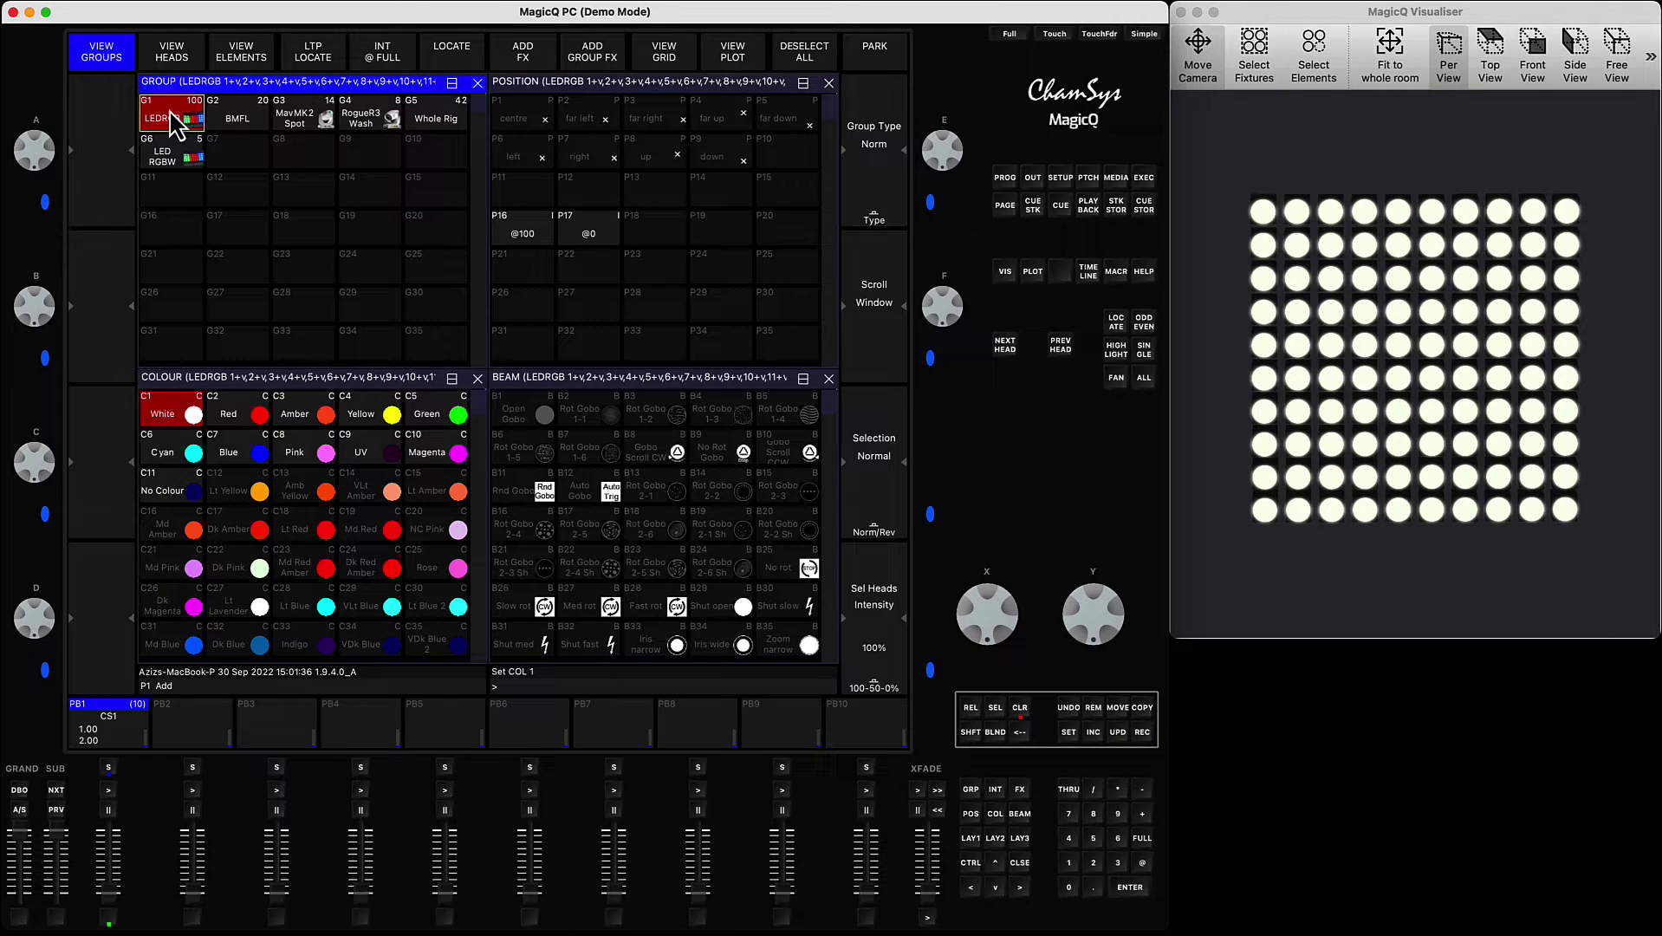
- Examine the head layout and size of the LEDRGB group's grid, and return to the group and palette windows
left_click(668, 57)
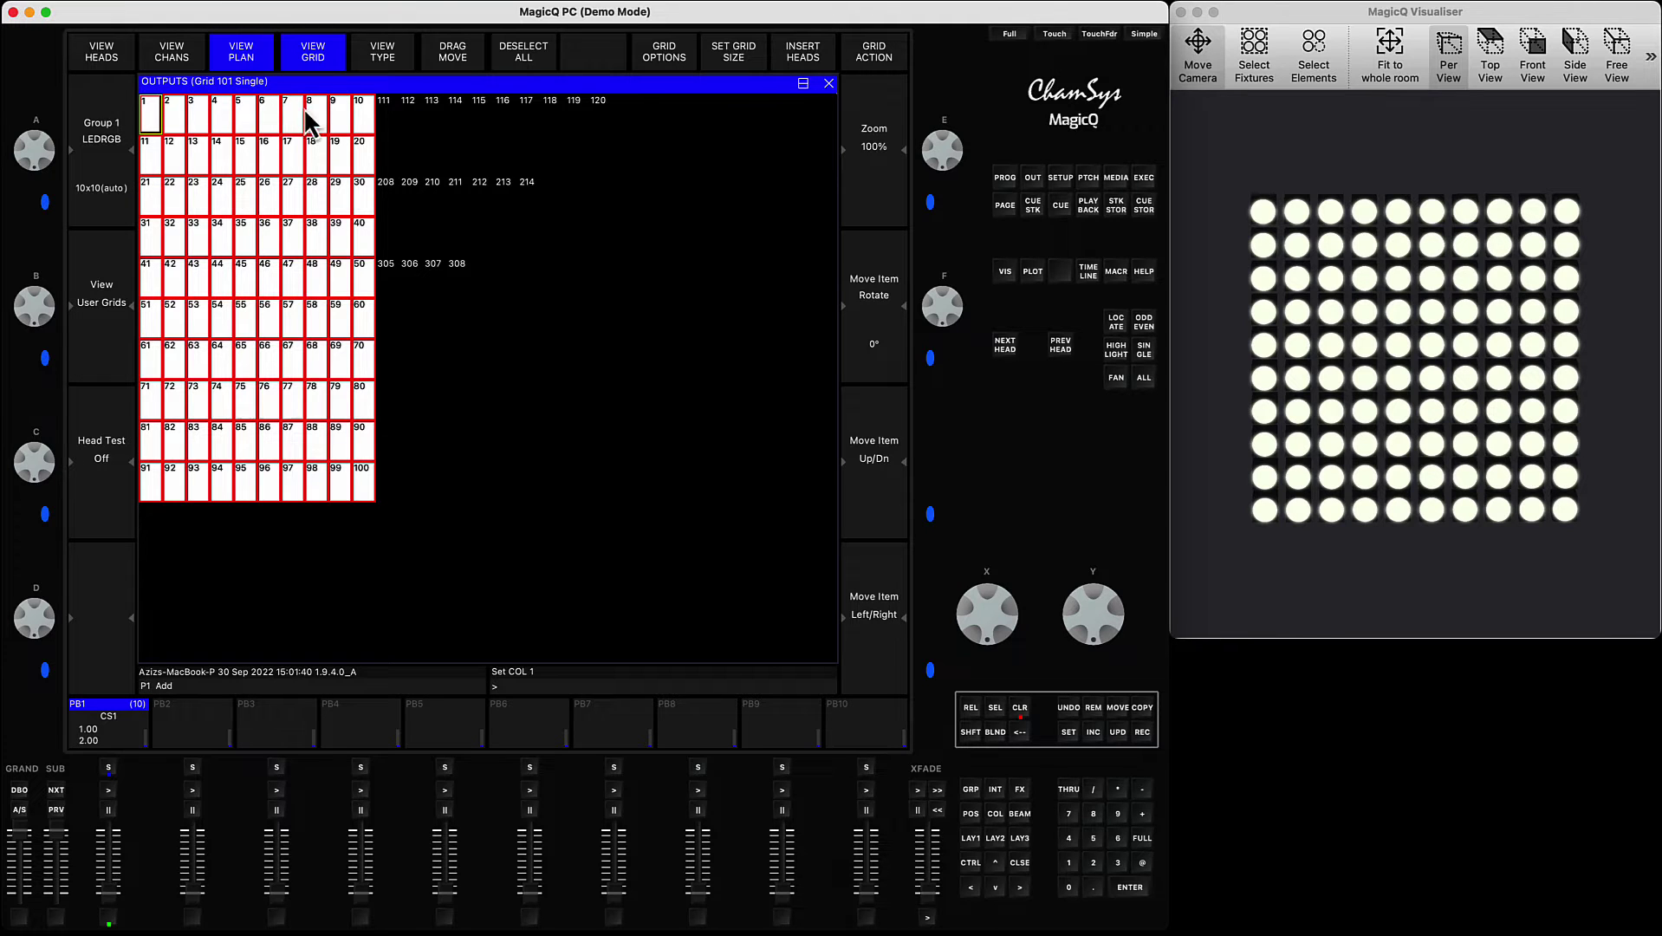
left_click(111, 193)
left_click(104, 111)
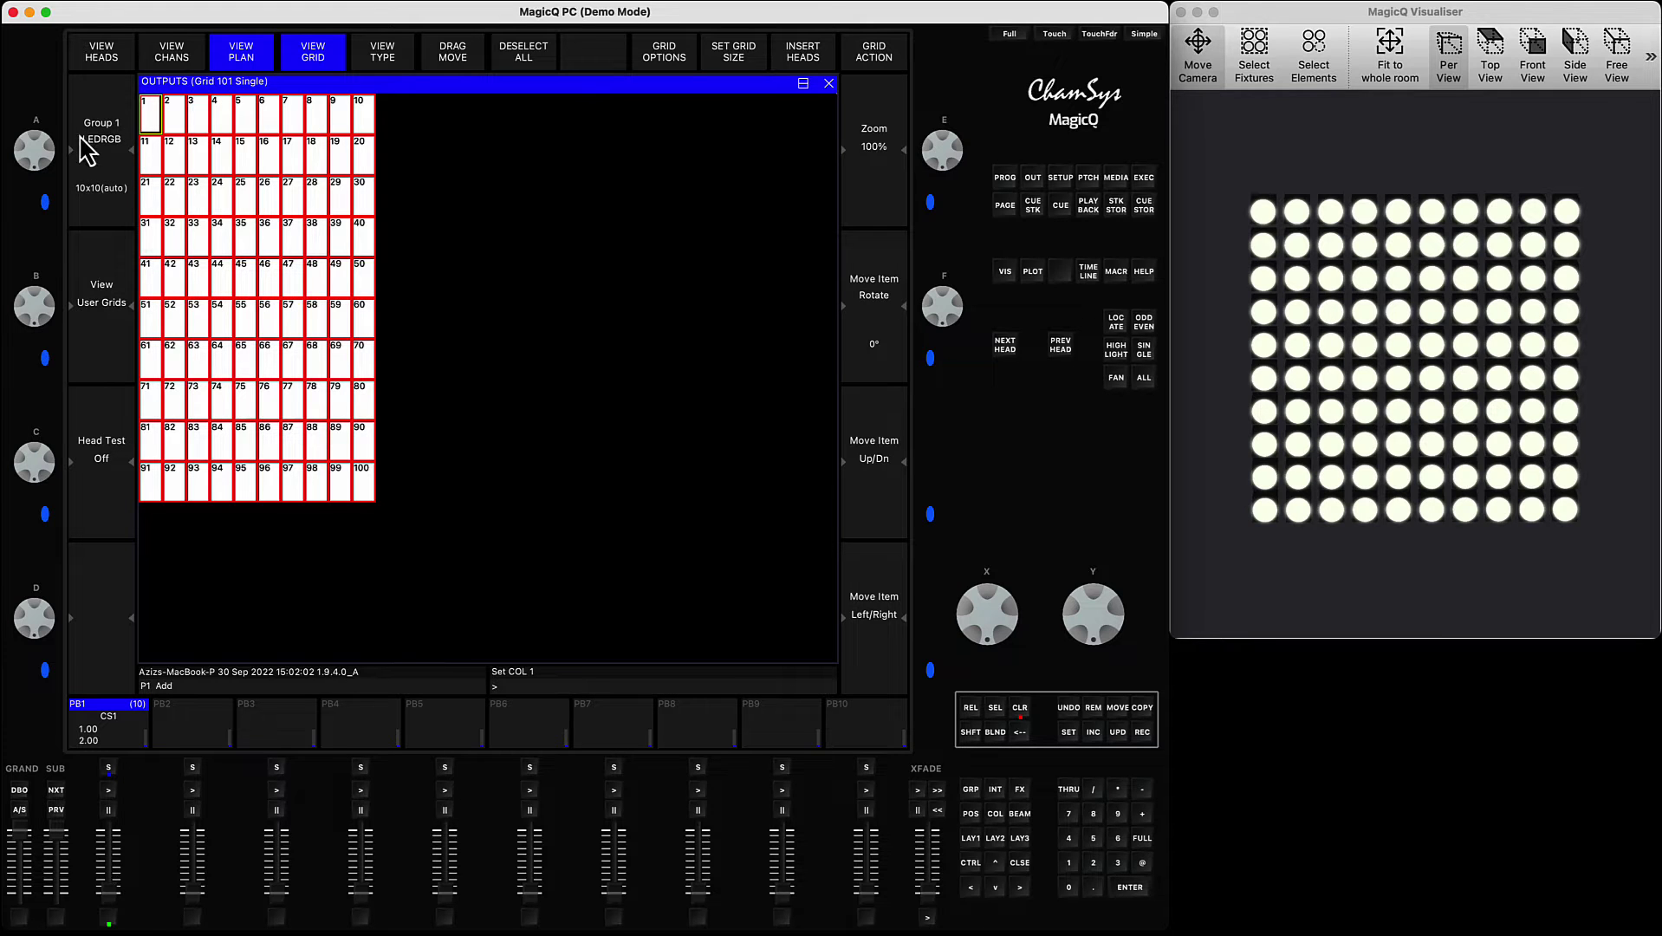
left_click(1021, 864)
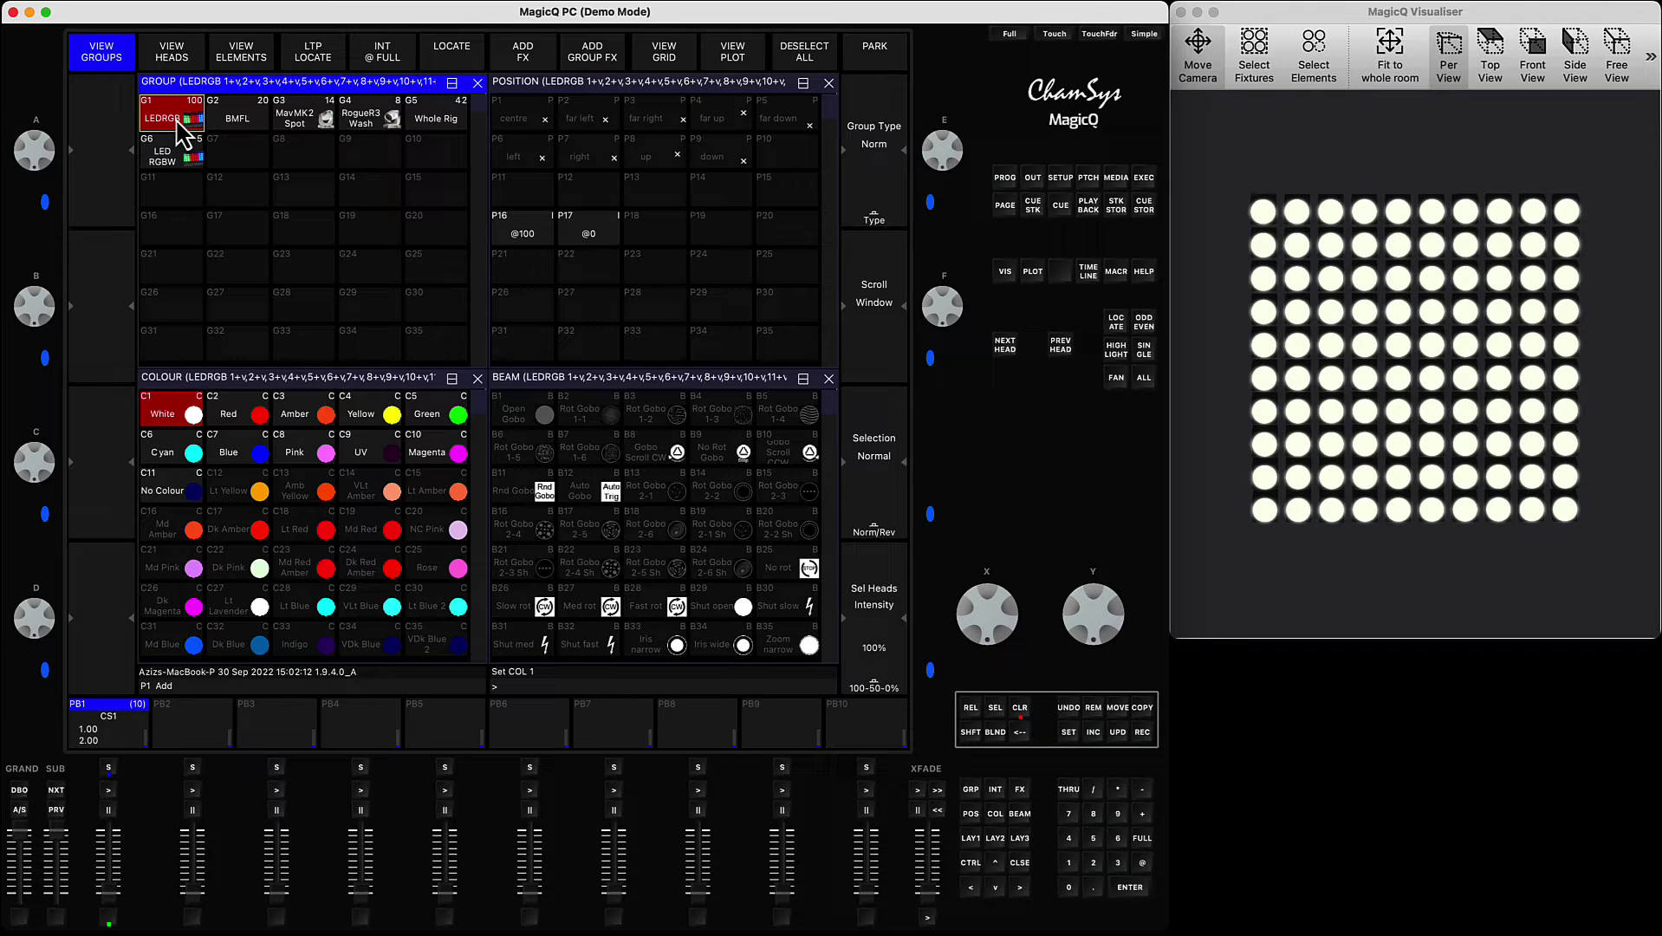
left_click(709, 63)
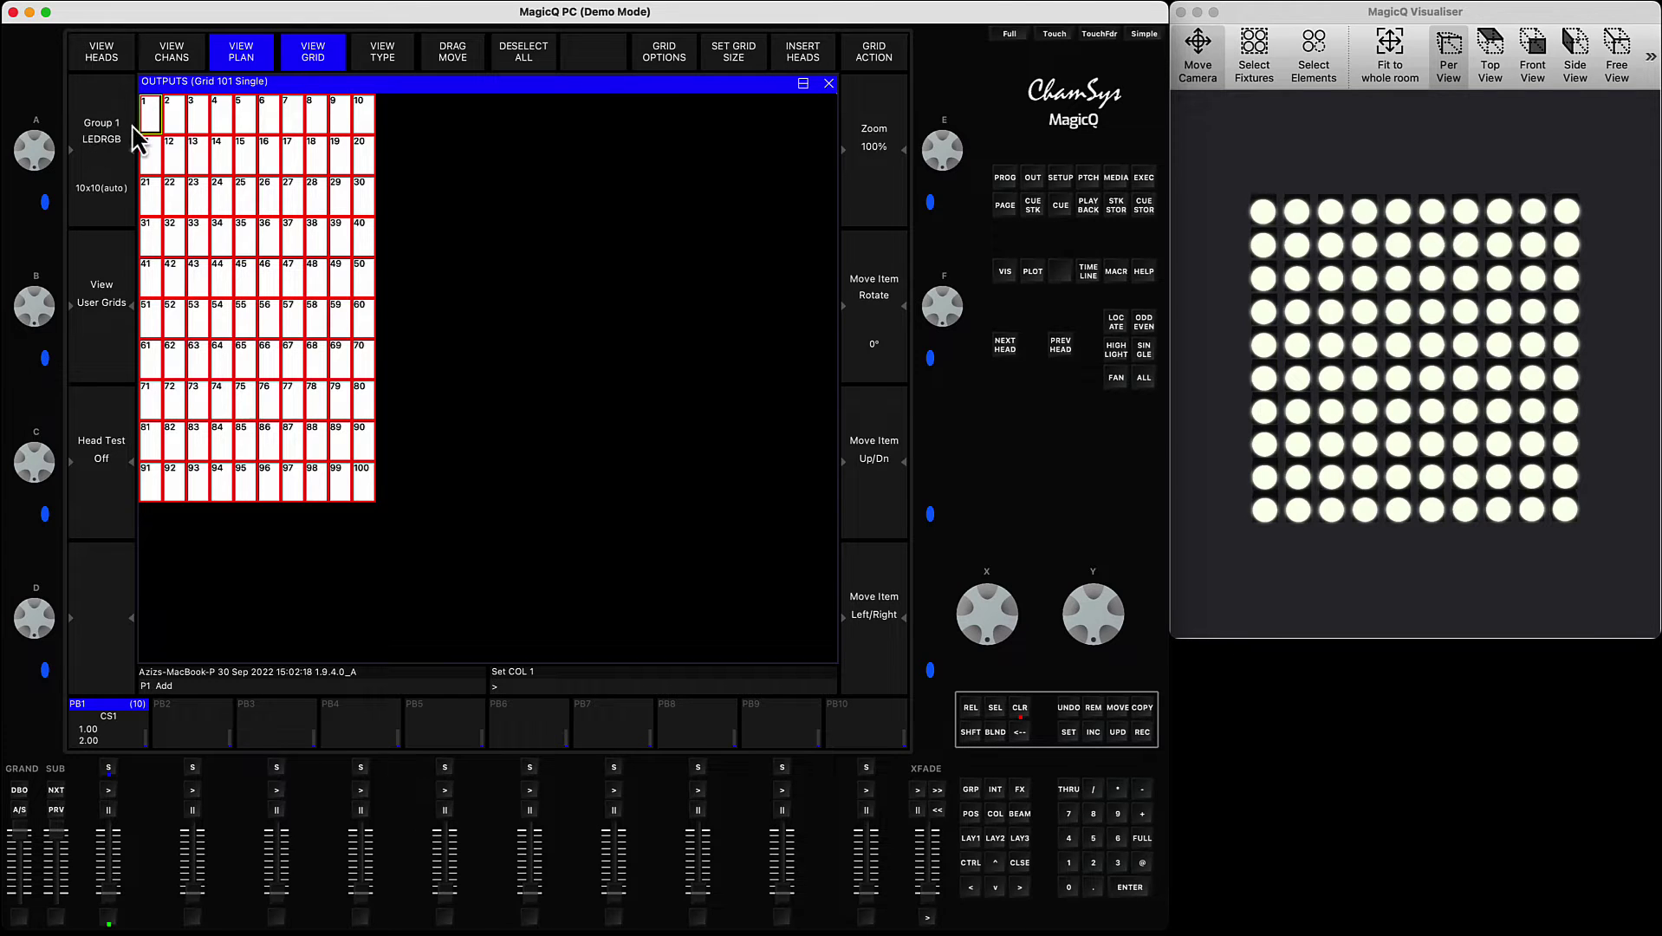
left_click(1019, 864)
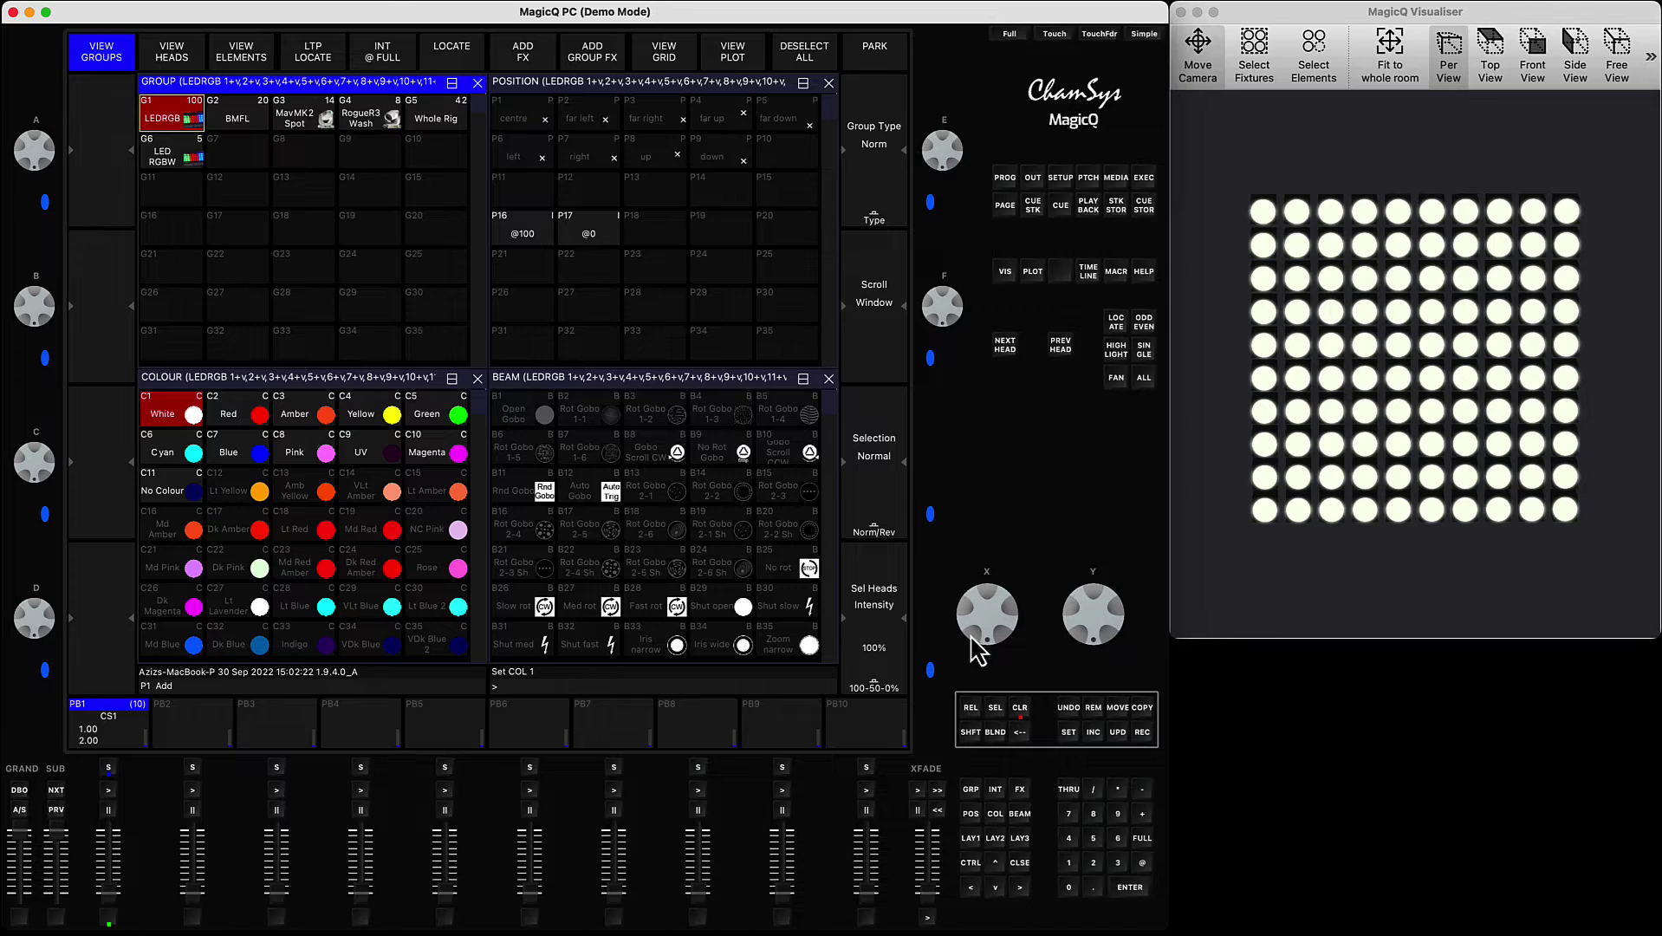
- Clear the programmer and select the Whole Rig group
left_click(1020, 707)
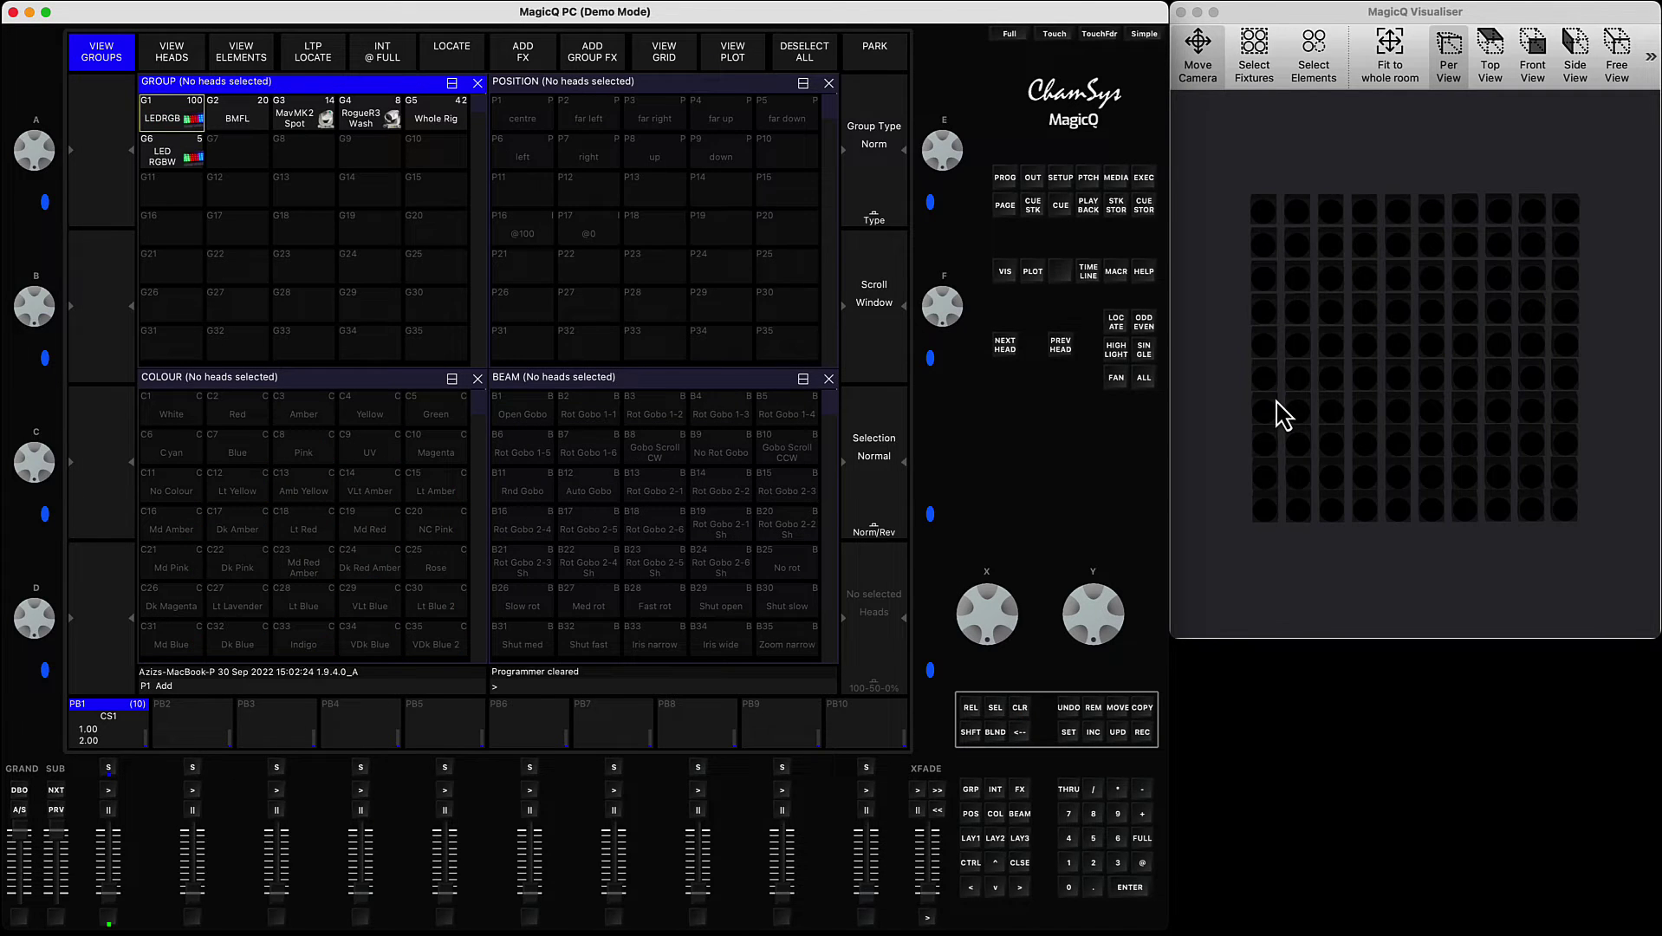
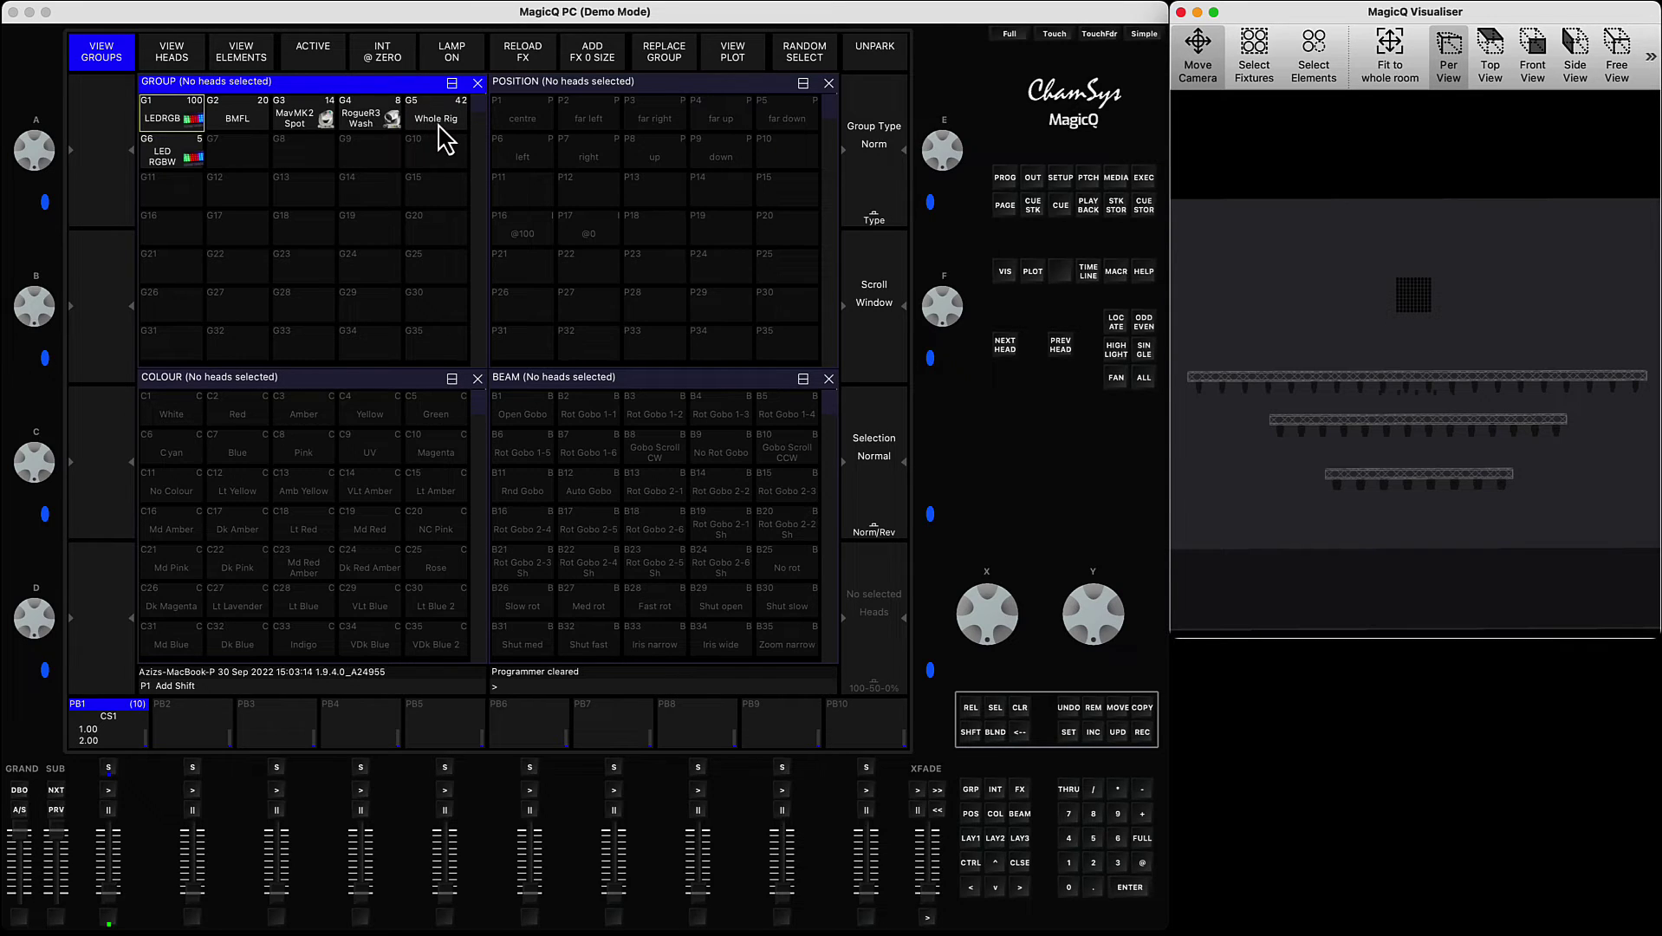
left_click(445, 121)
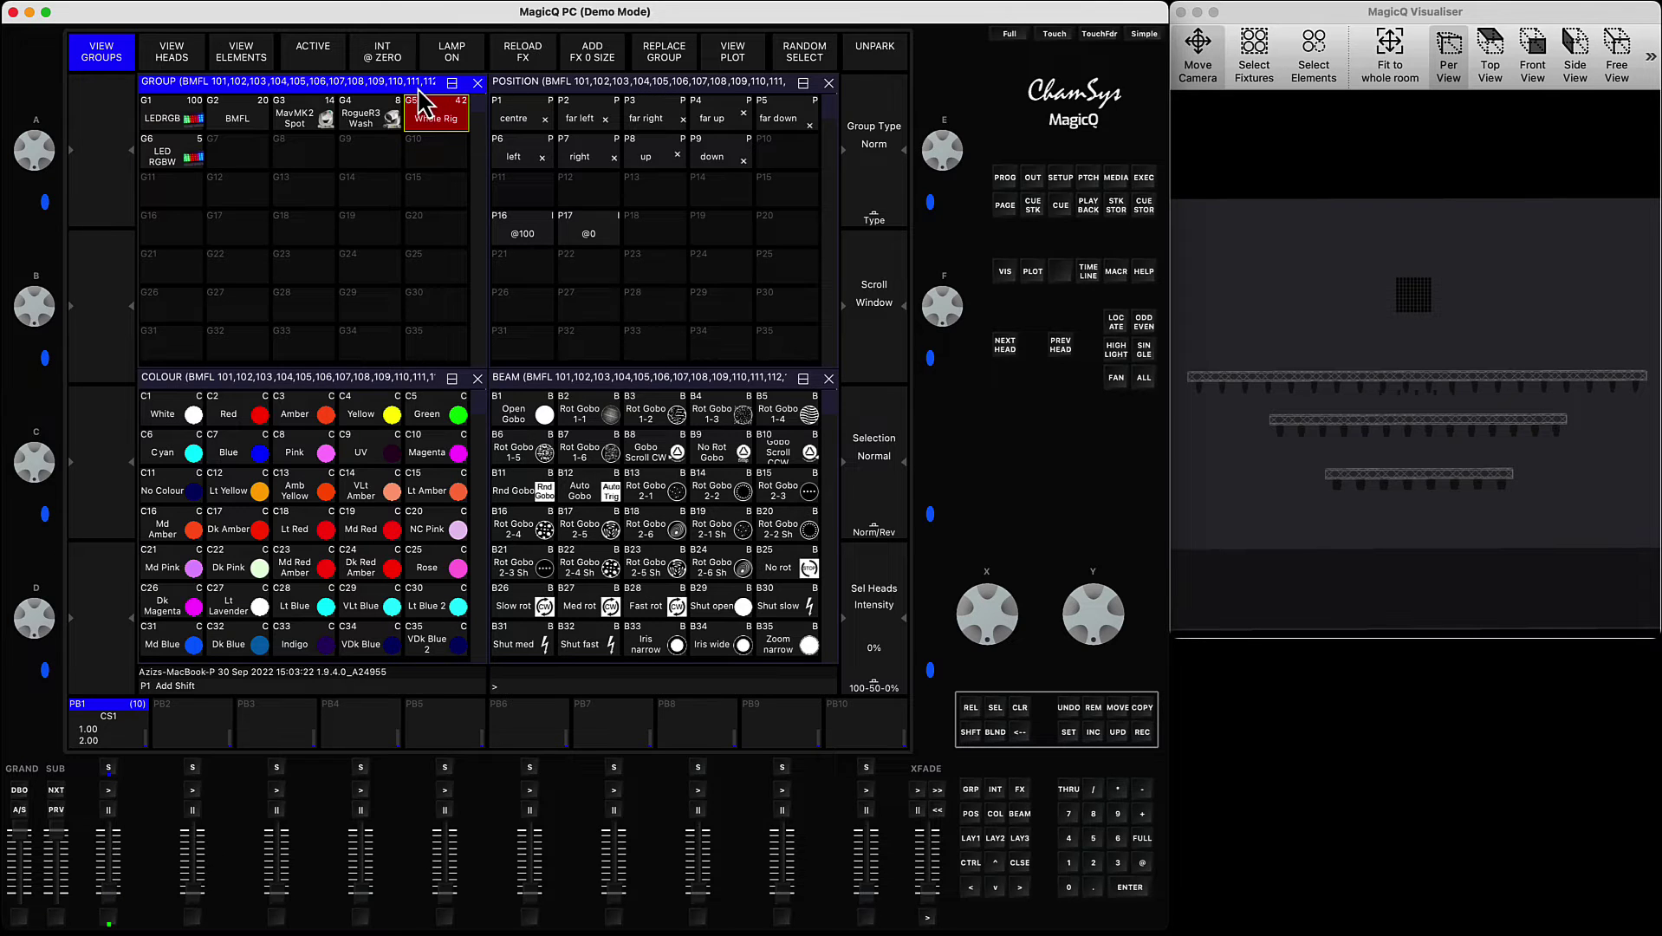
left_click(449, 132)
left_click(433, 129)
key("shift")
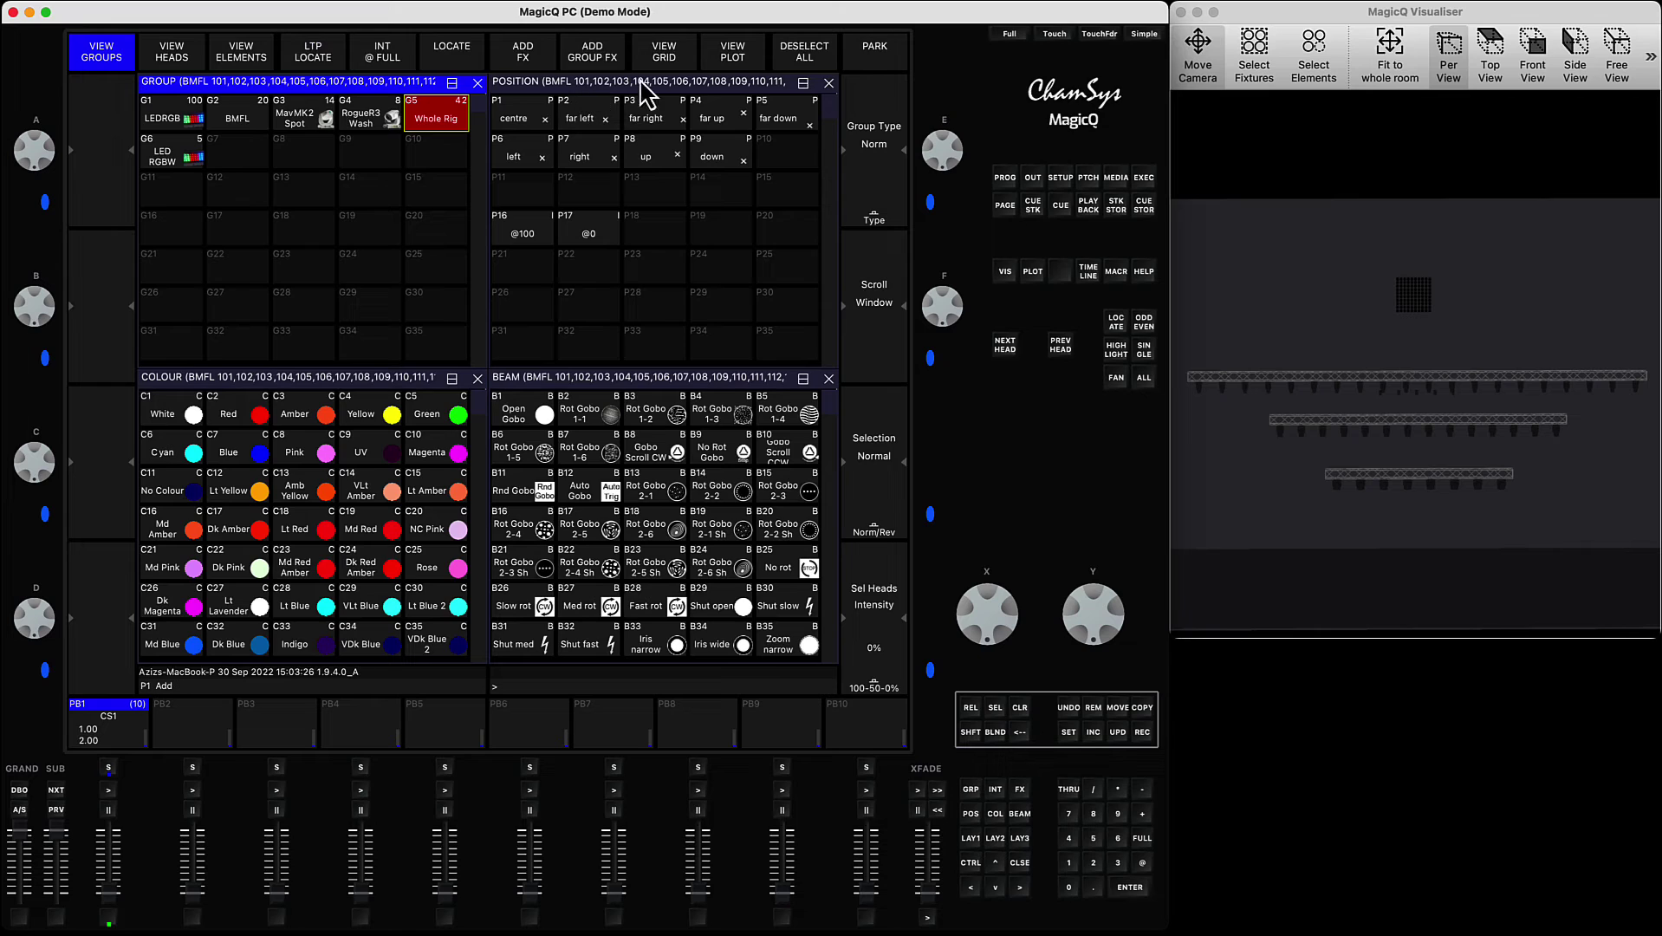
- Open the Whole Rig group's grid and examine its rows of heads, moving the cursor down to the 301–308 row
left_click(675, 64)
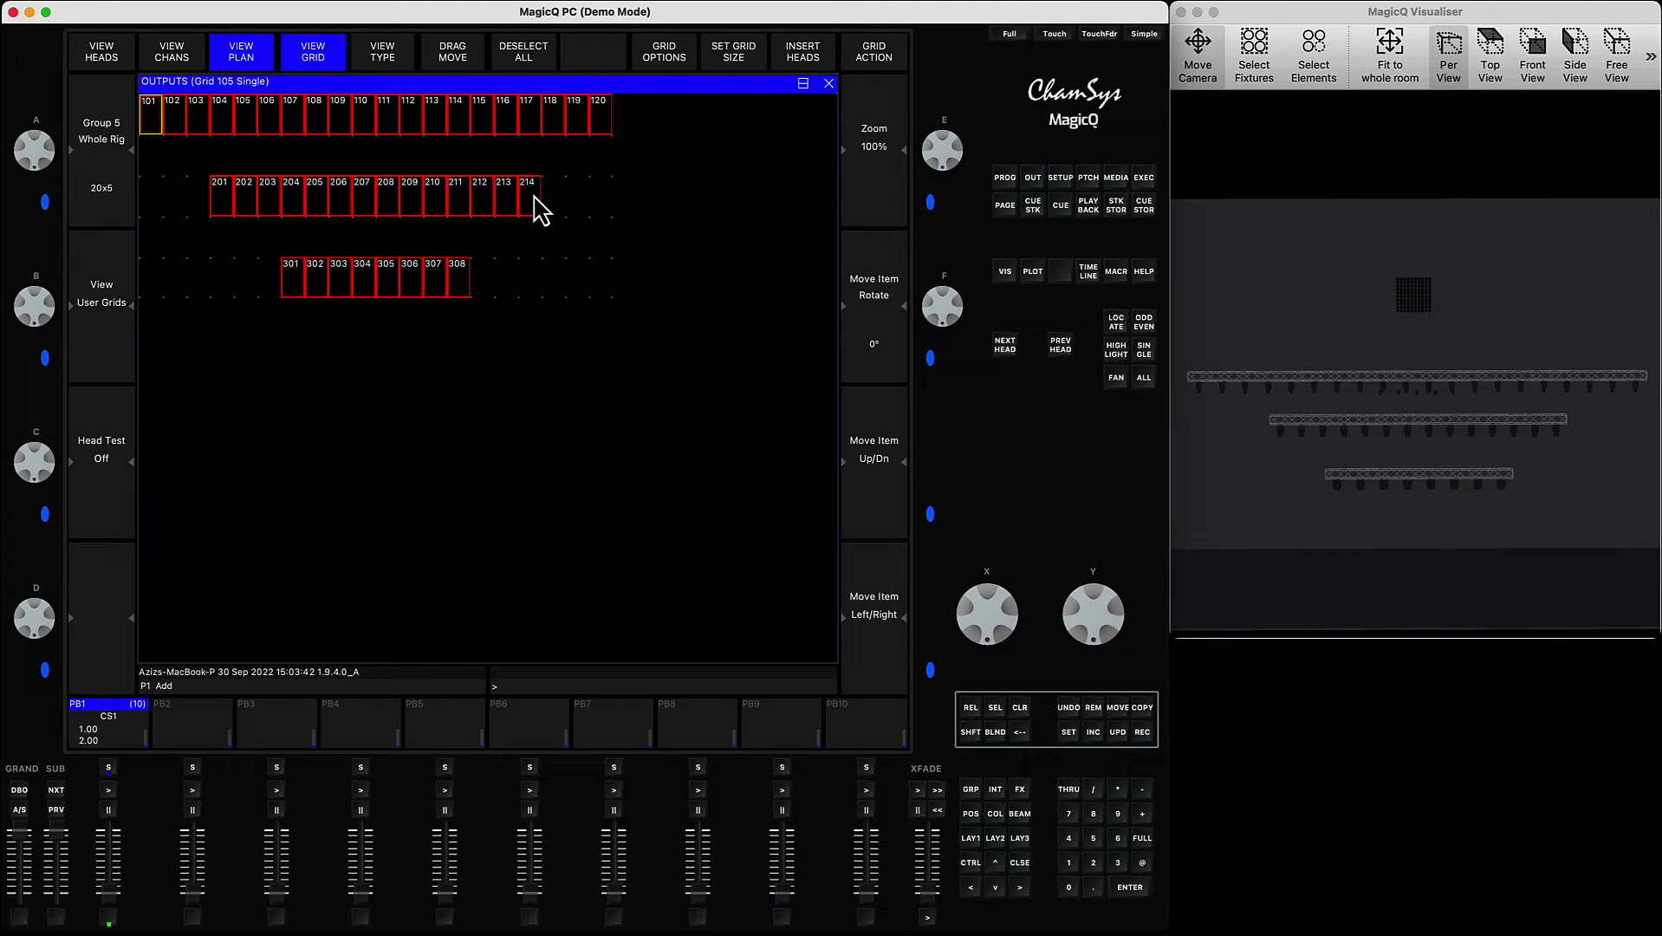
key("Down")
key("Down")
key("Down")
key("Down")
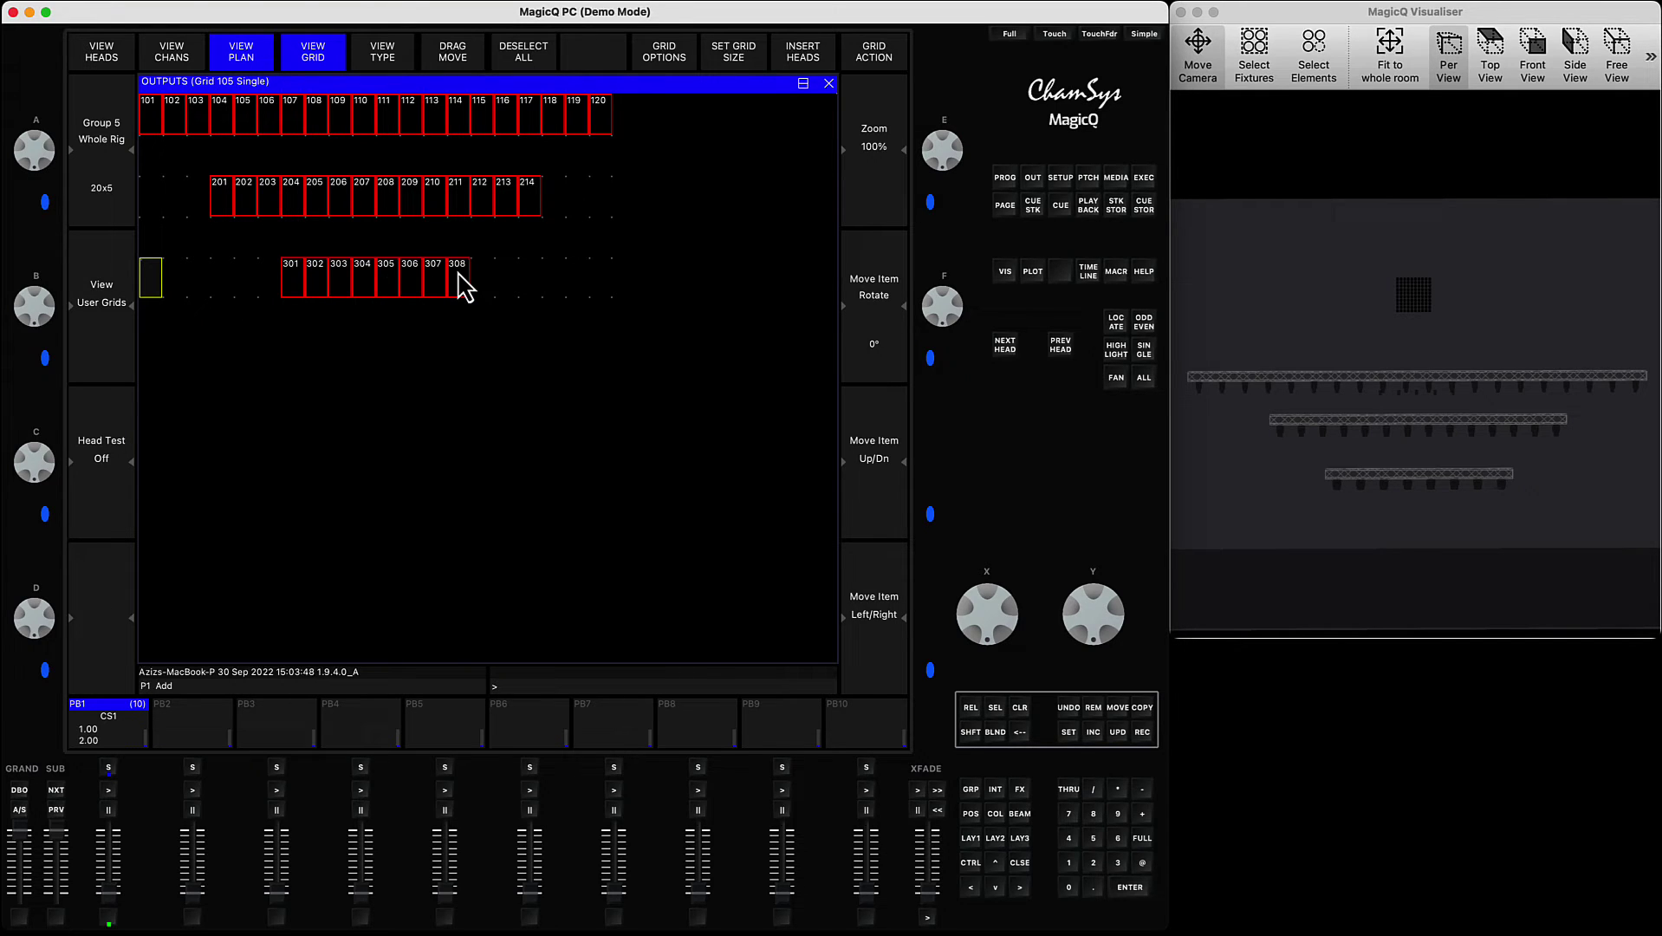
- Move the grid cursor back up to the 101–120 row and return to the group and palette windows
key("Up")
key("Up")
key("Up")
key("Up")
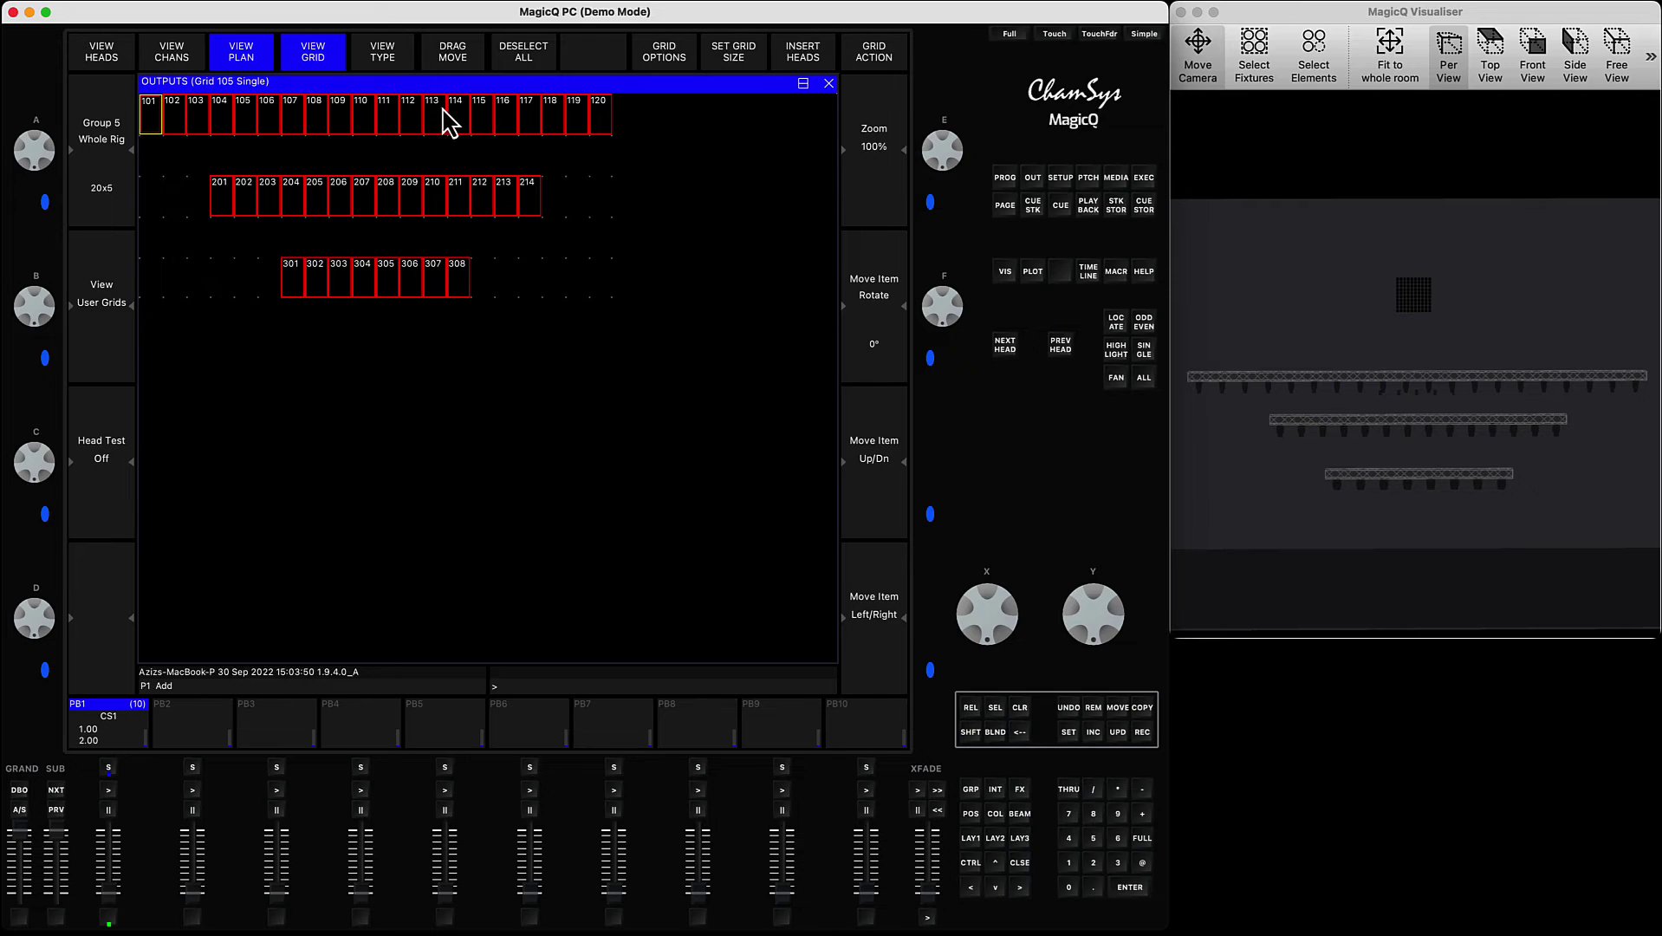
left_click(1021, 865)
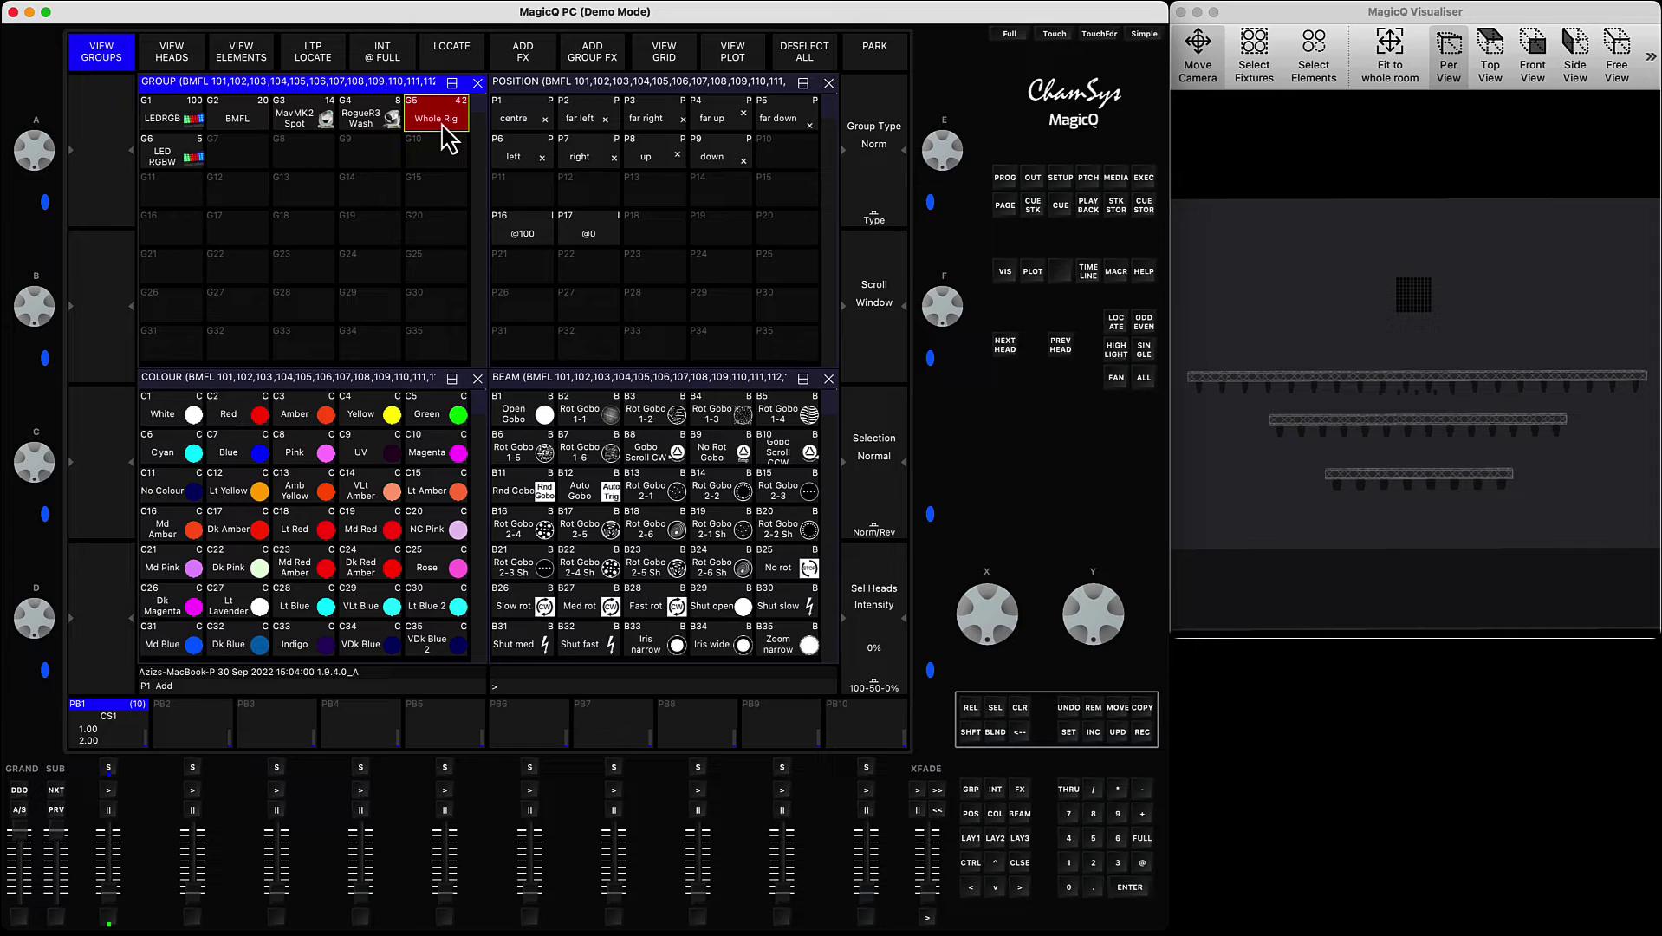
- Locate the Whole Rig heads and apply the Red colour palette with the fade time shortcut 5*.
left_click(1117, 326)
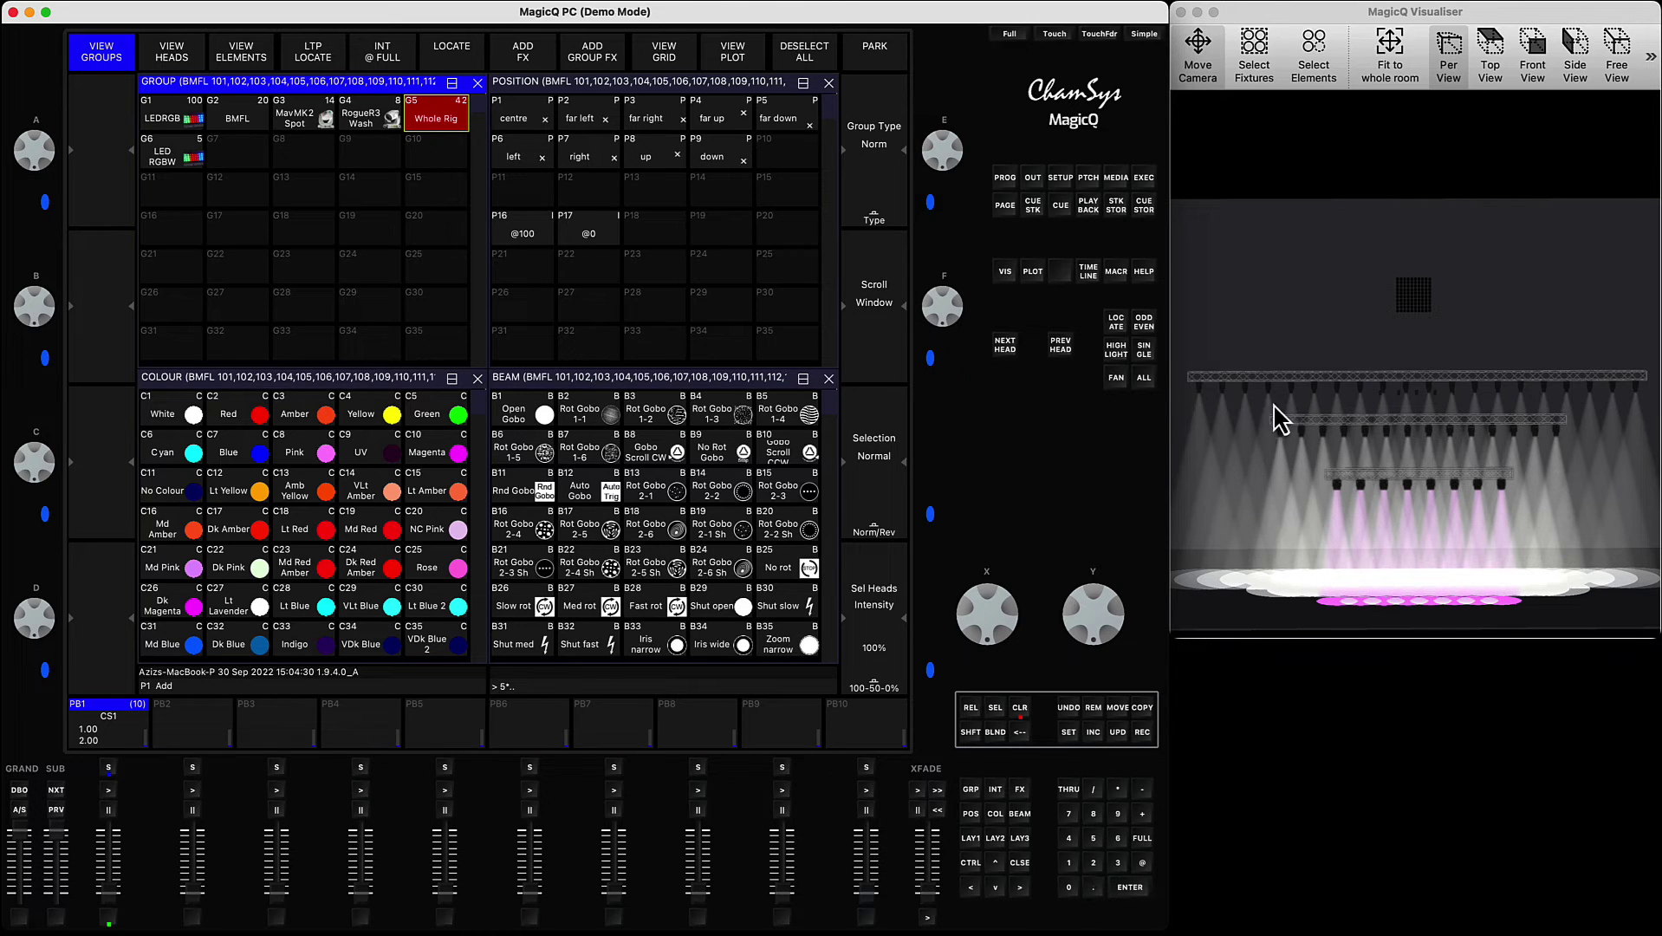
left_click(243, 414)
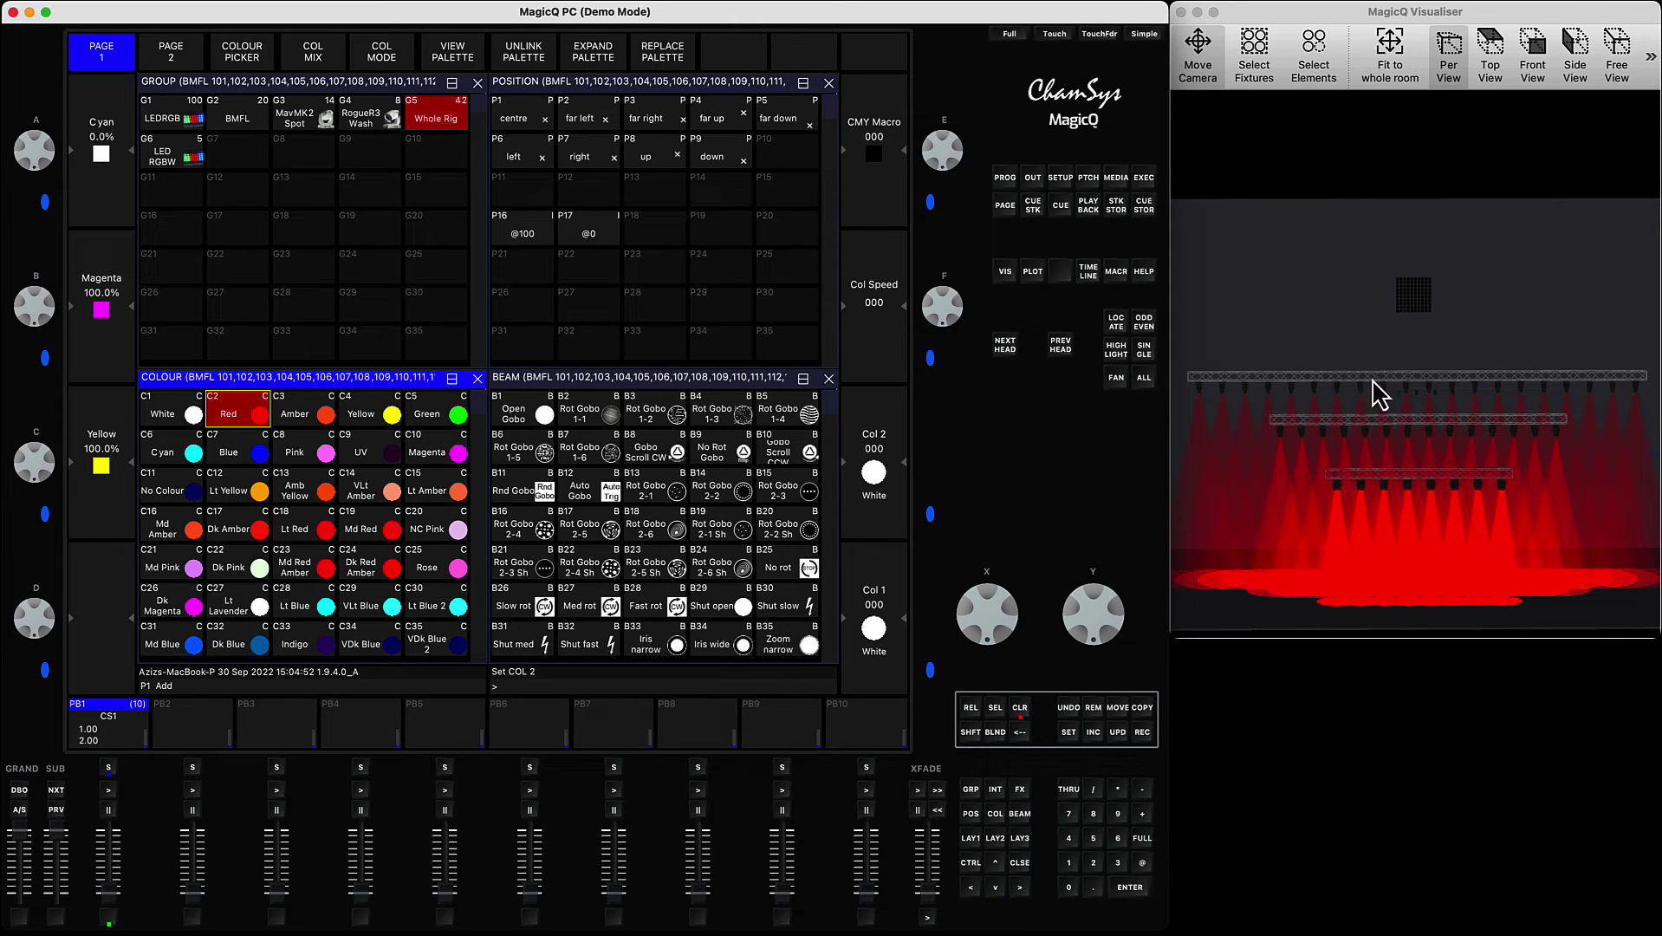
- Record the red Whole Rig look with its fade as a cue on playback PB6 and clear the programmer
left_click(1143, 732)
left_click(530, 769)
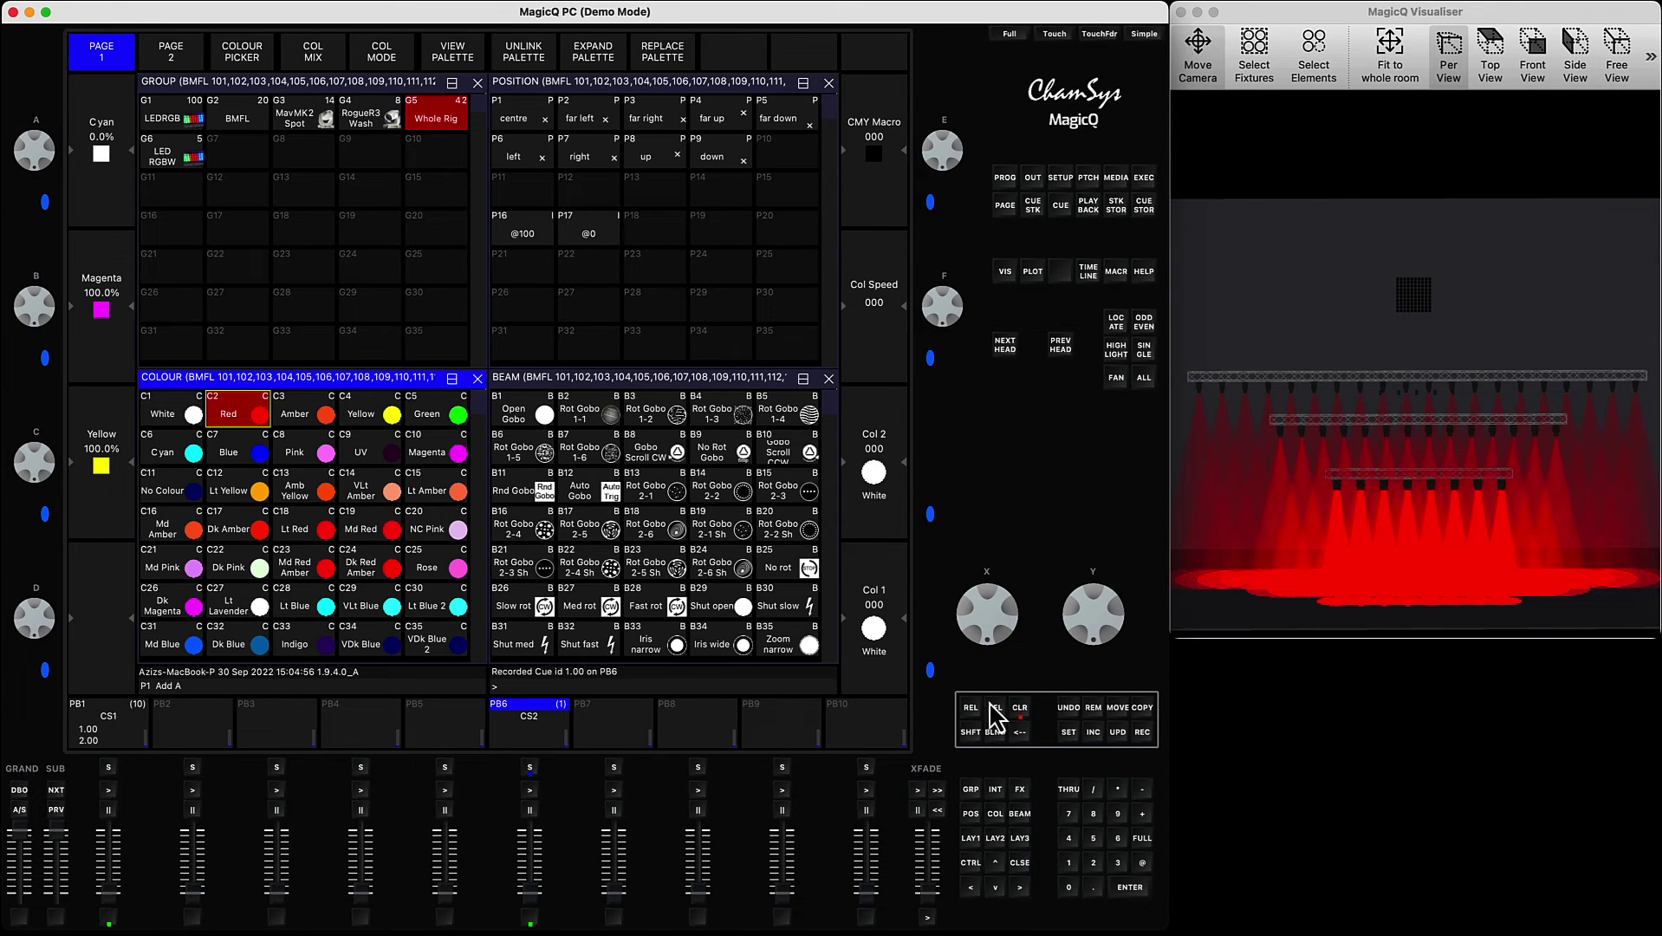
left_click(1021, 708)
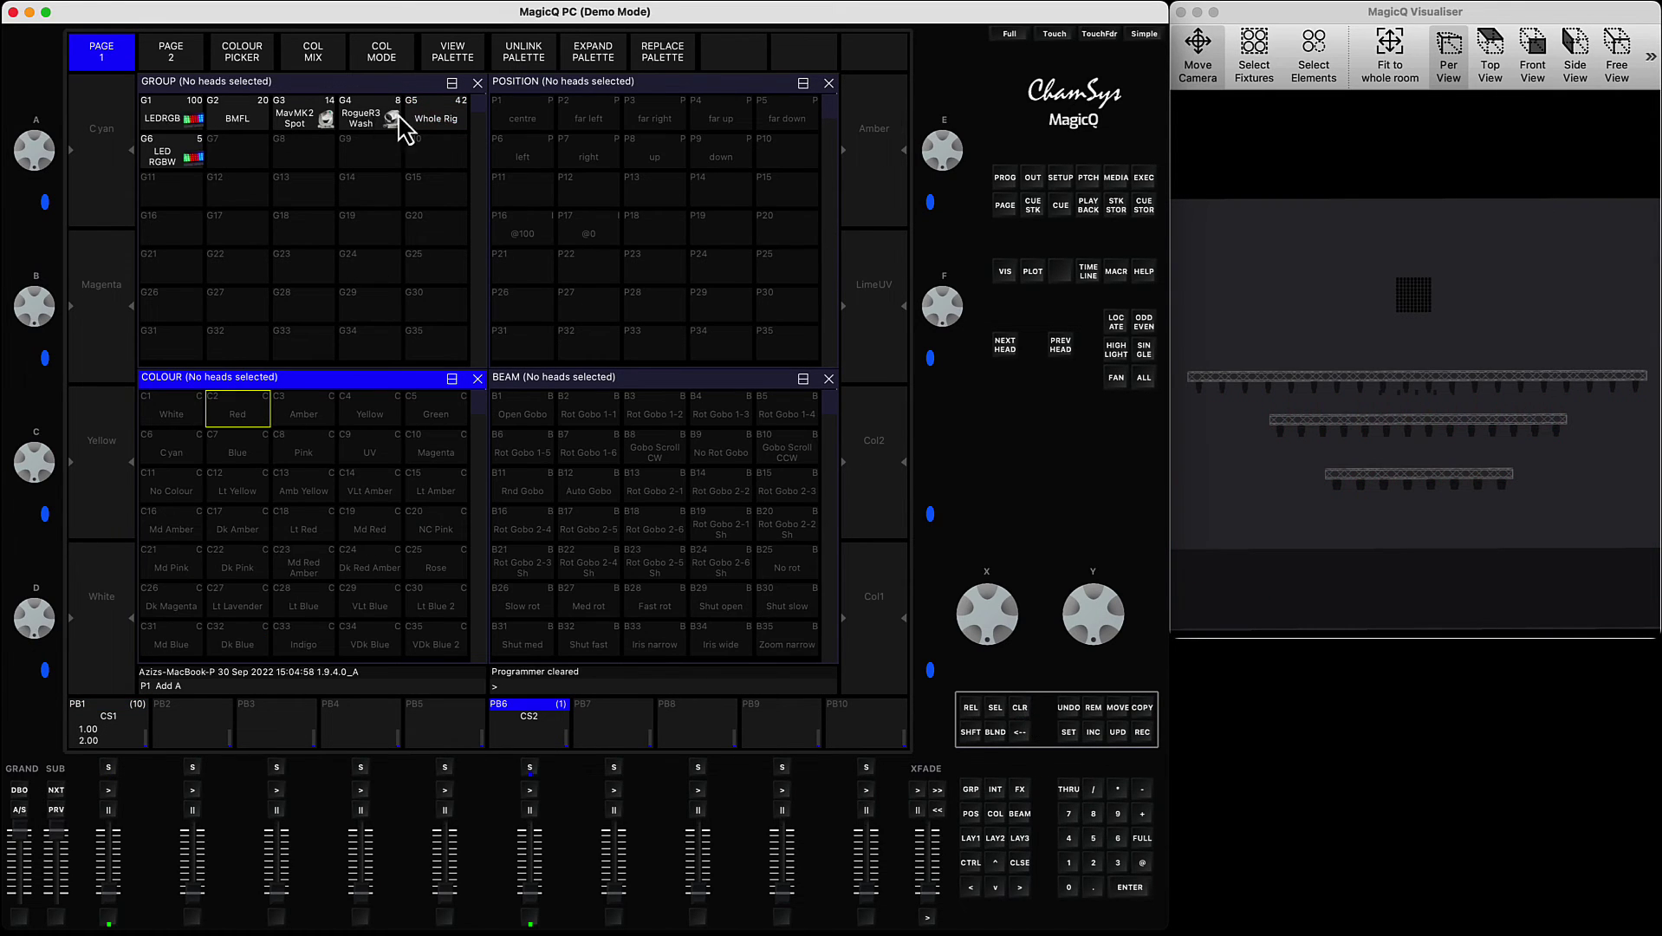
left_click(436, 118)
left_click(1115, 326)
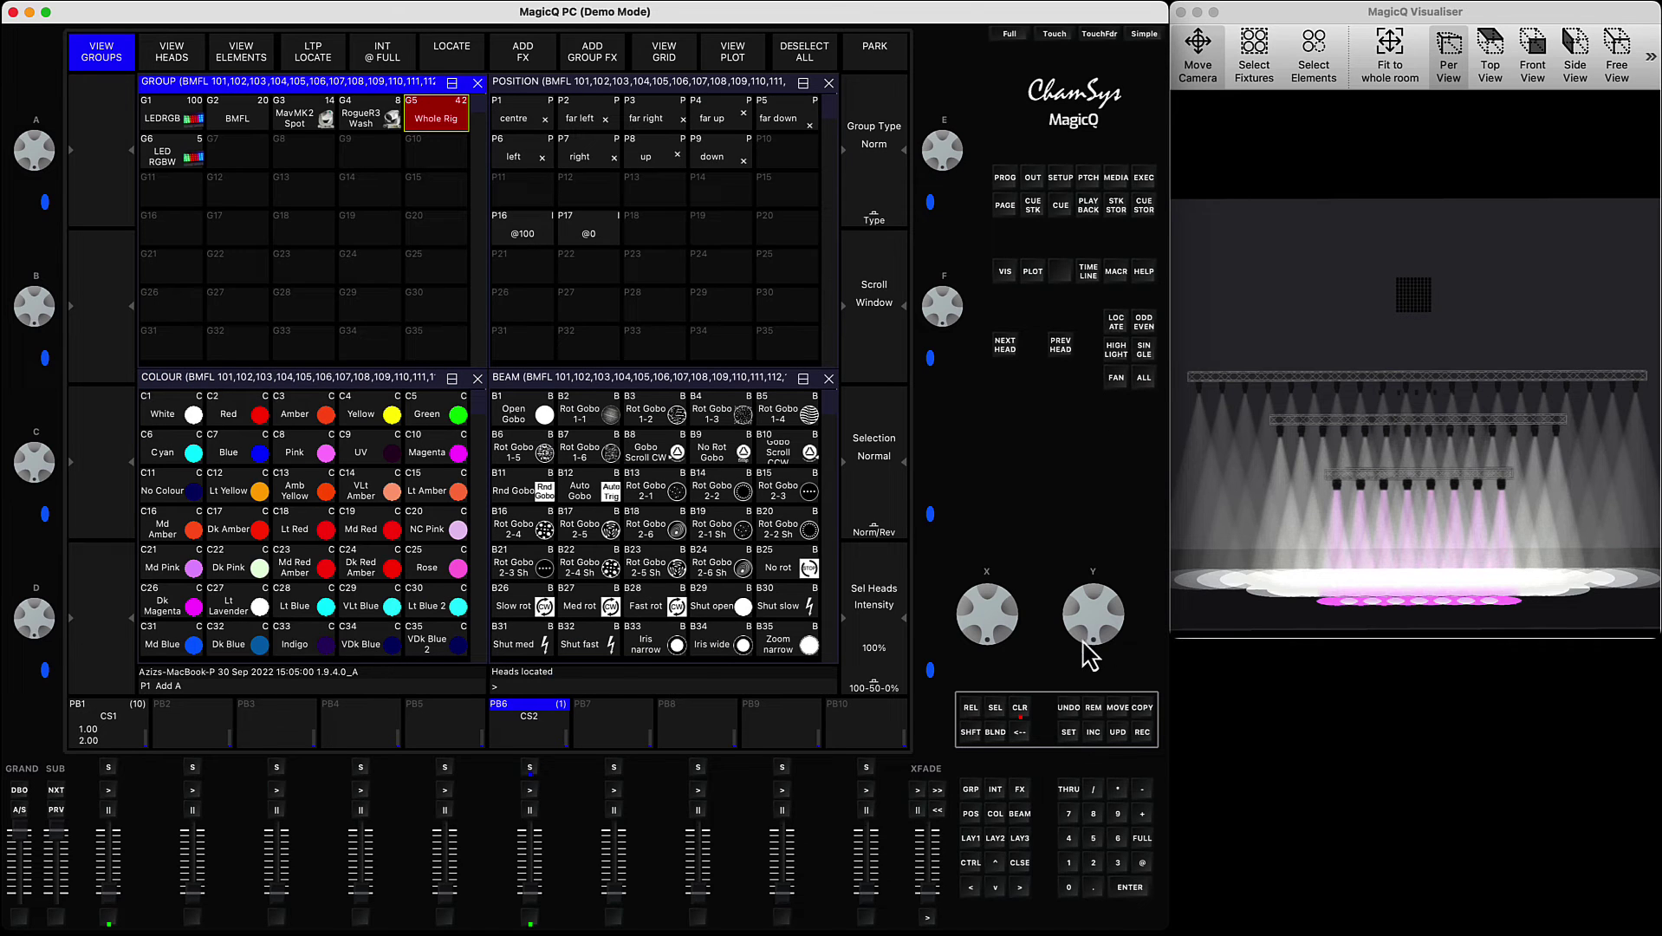
left_click(1020, 707)
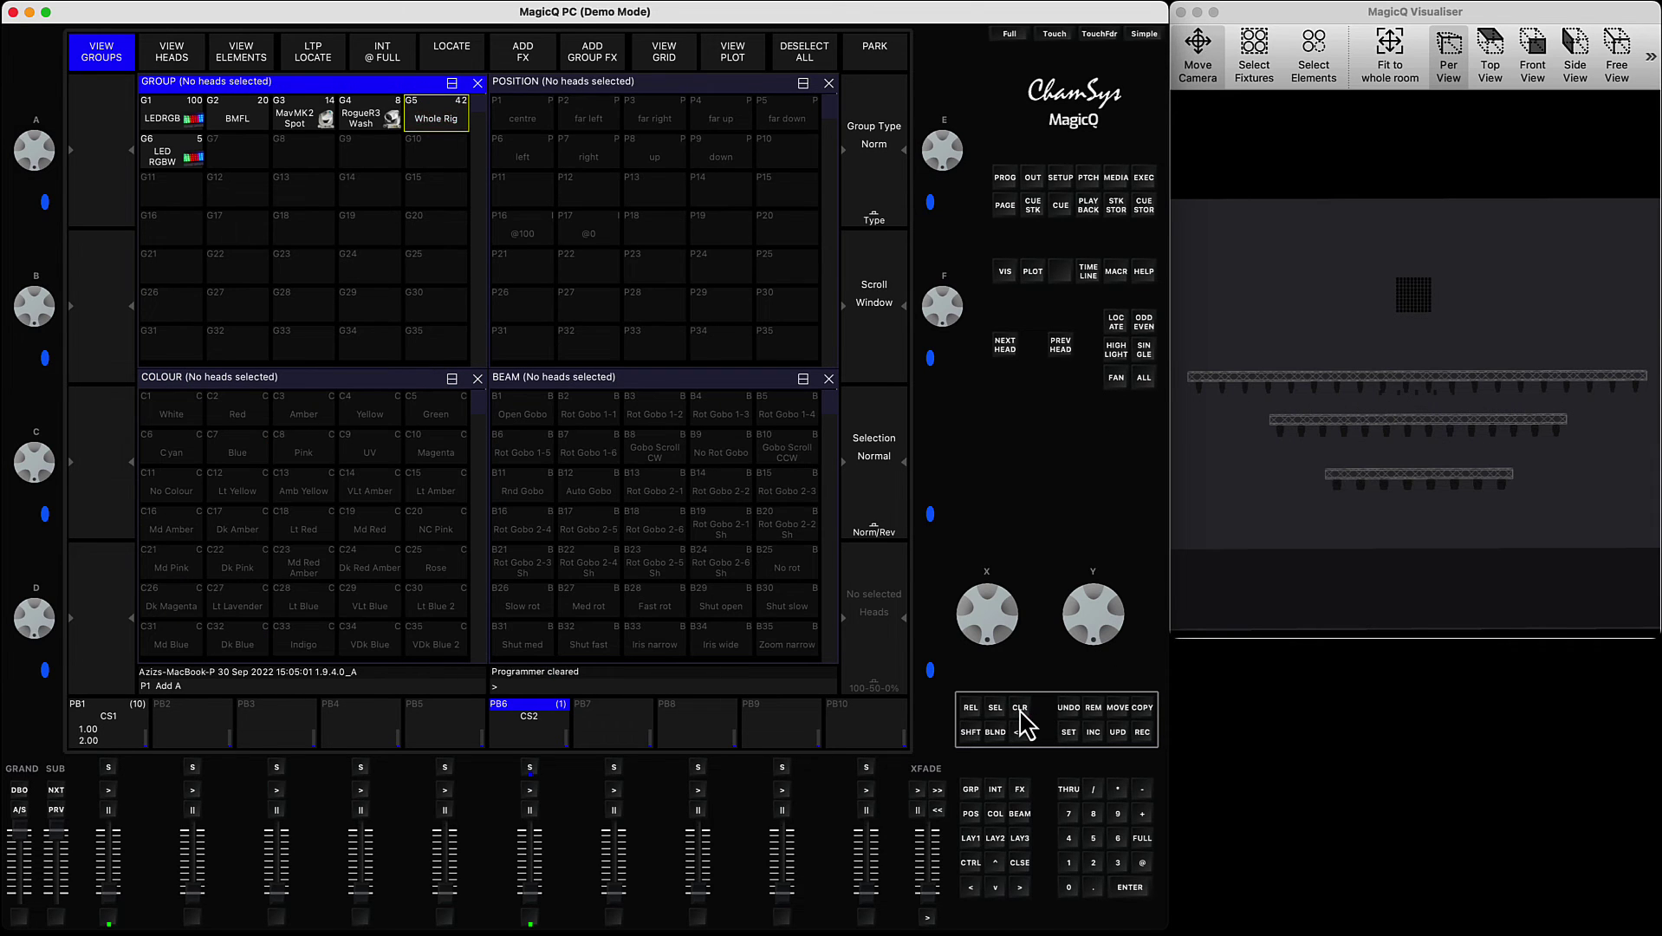
- Show the Whole Rig heads in the outputs plan without the group grid and run the cue on playback PB6
left_click(1033, 177)
left_click(319, 58)
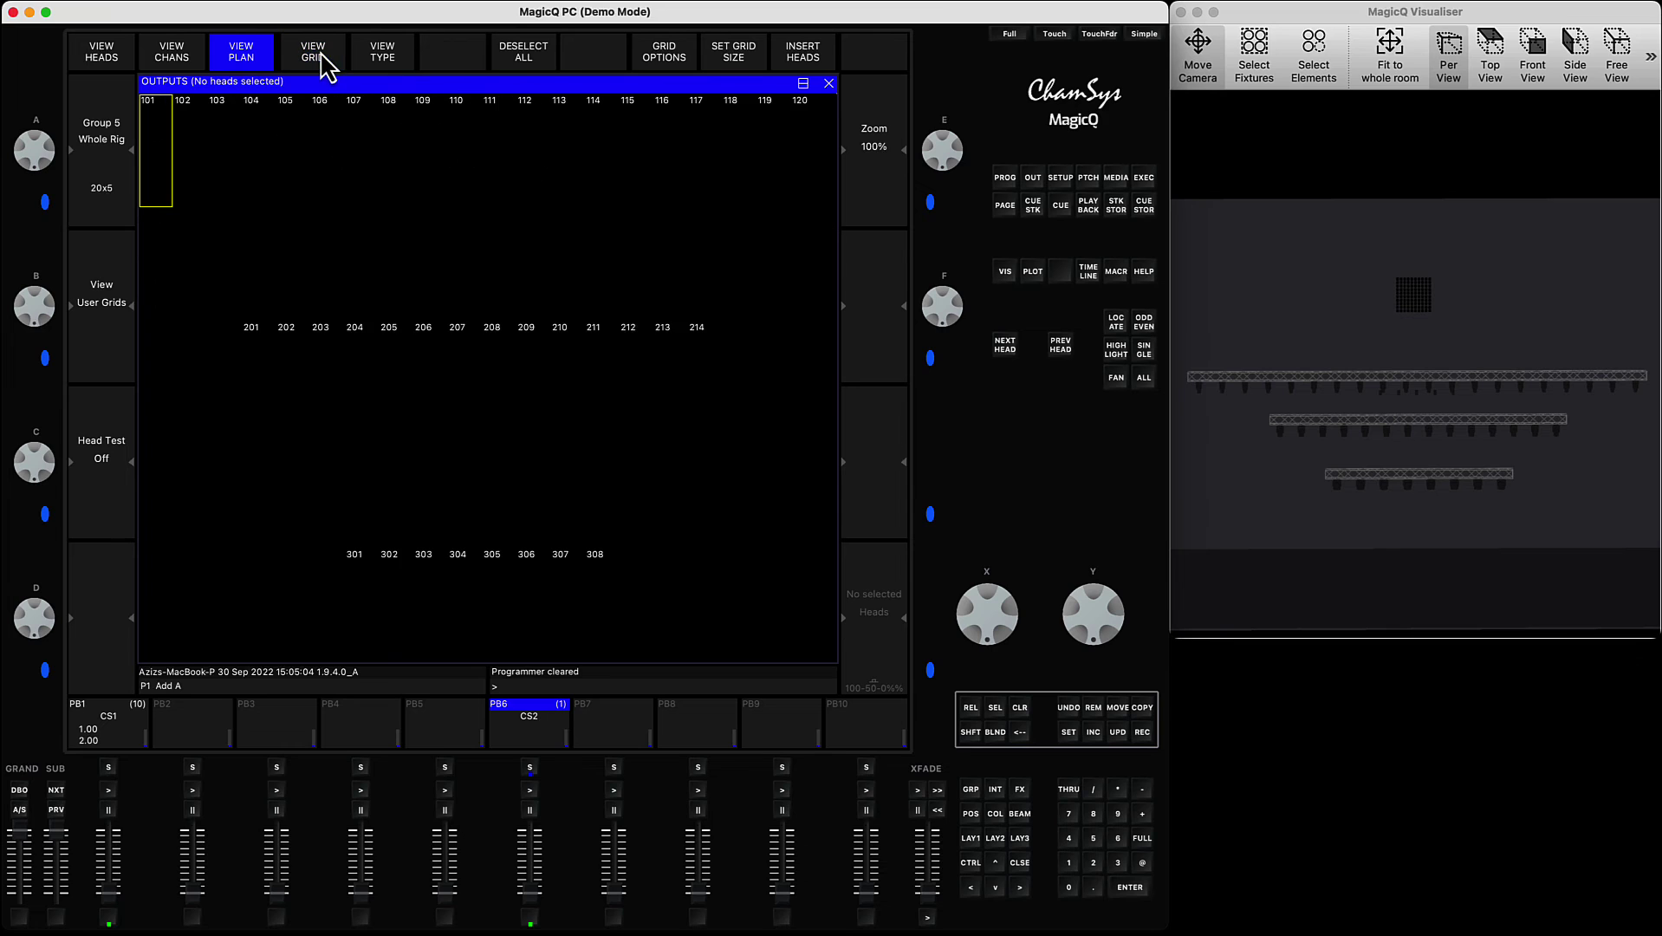
left_click(531, 790)
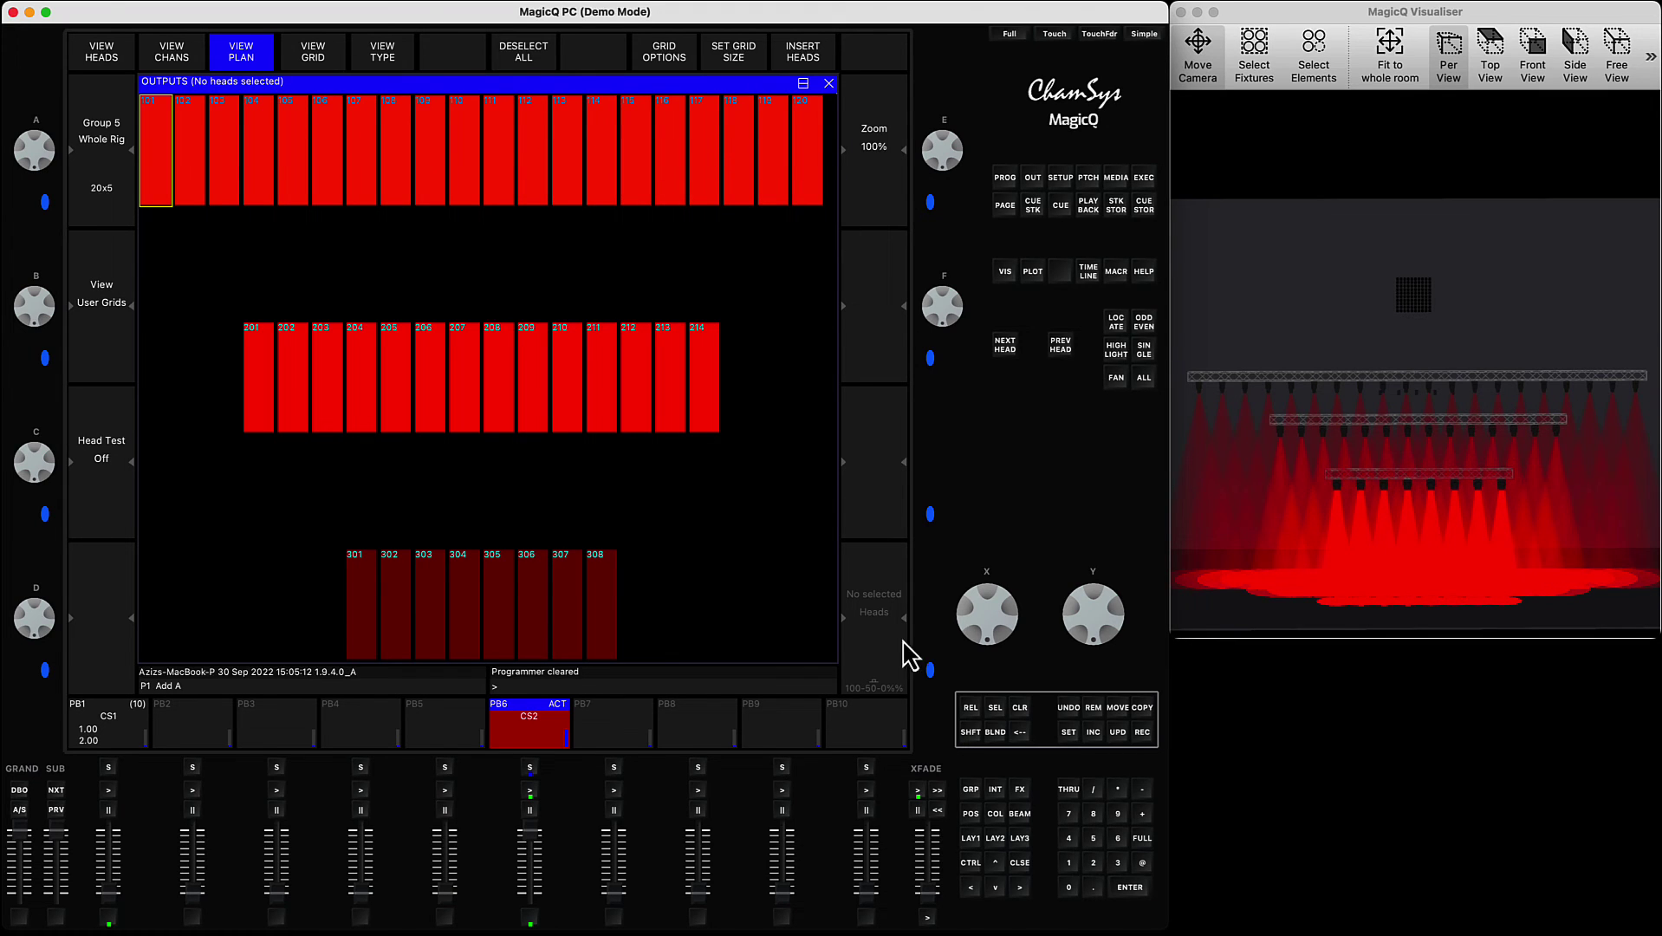
- Check the Whole Rig group's grid while the cue is running, and bring playback PB6 back down
left_click(1021, 864)
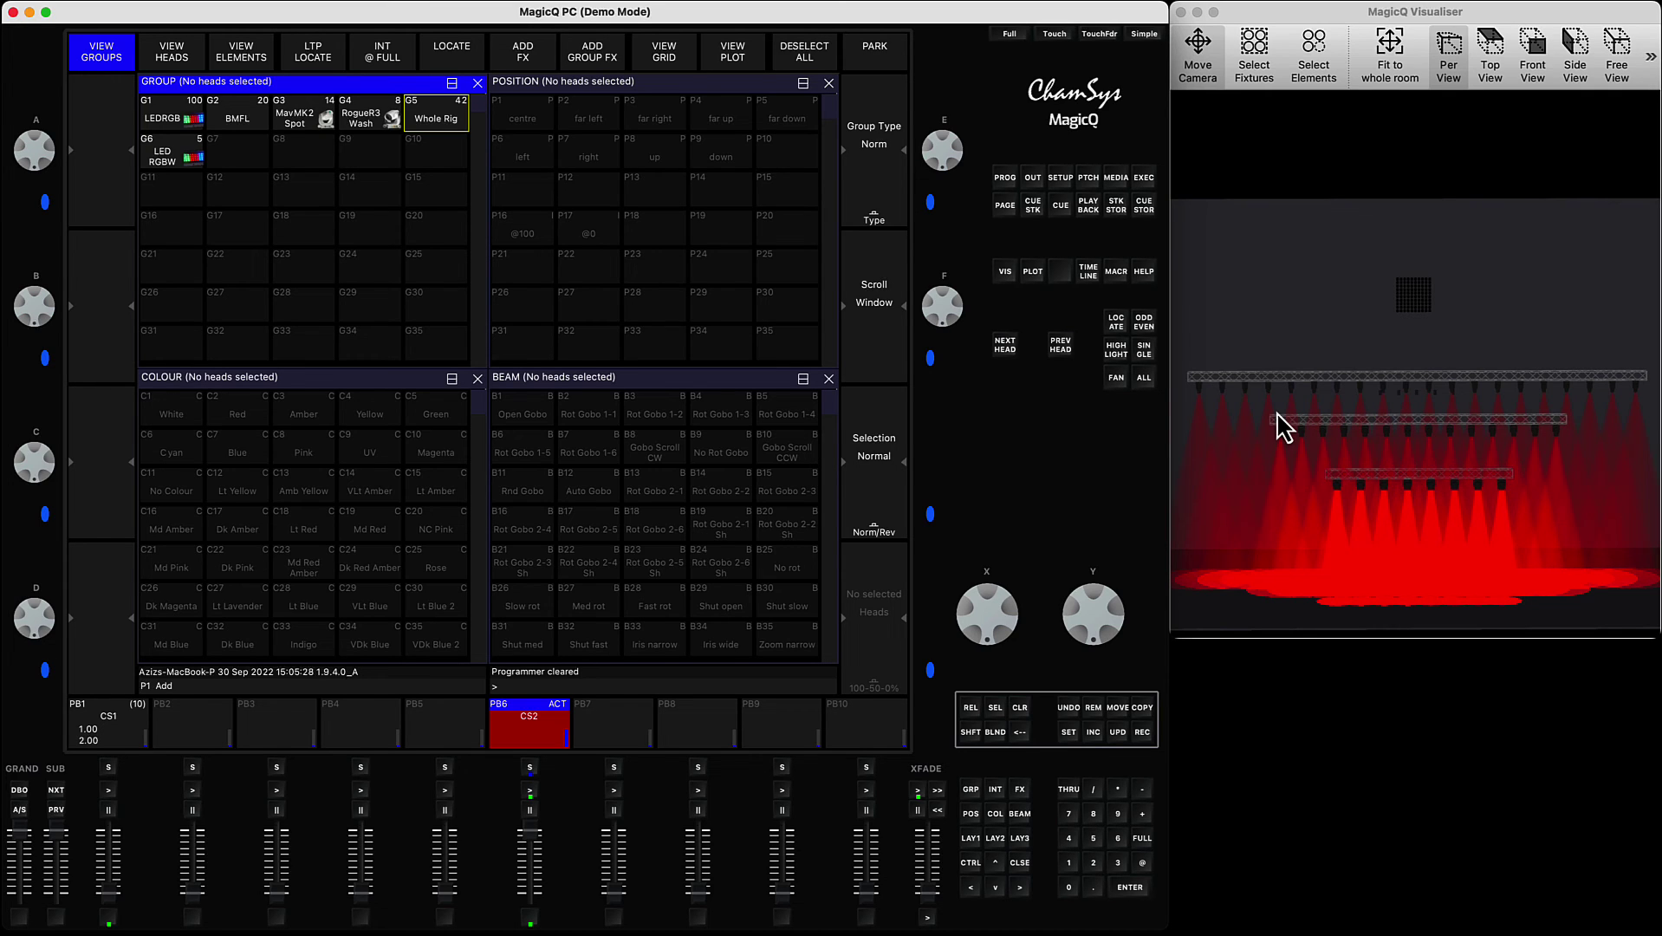
left_click(682, 54)
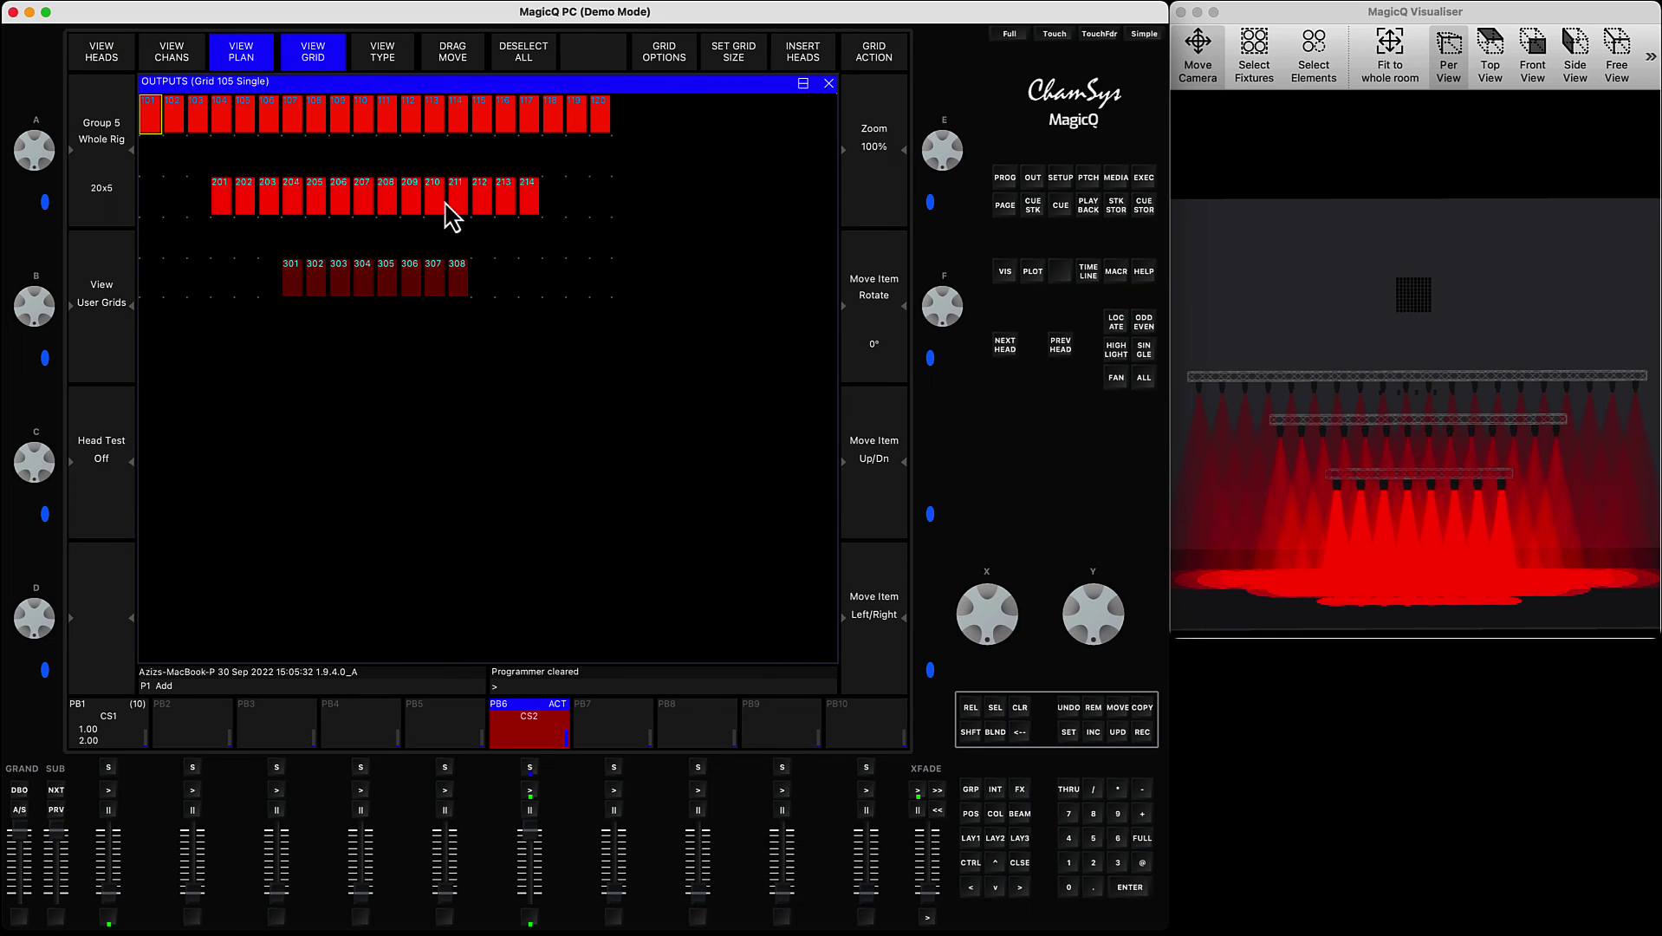
left_click(1021, 862)
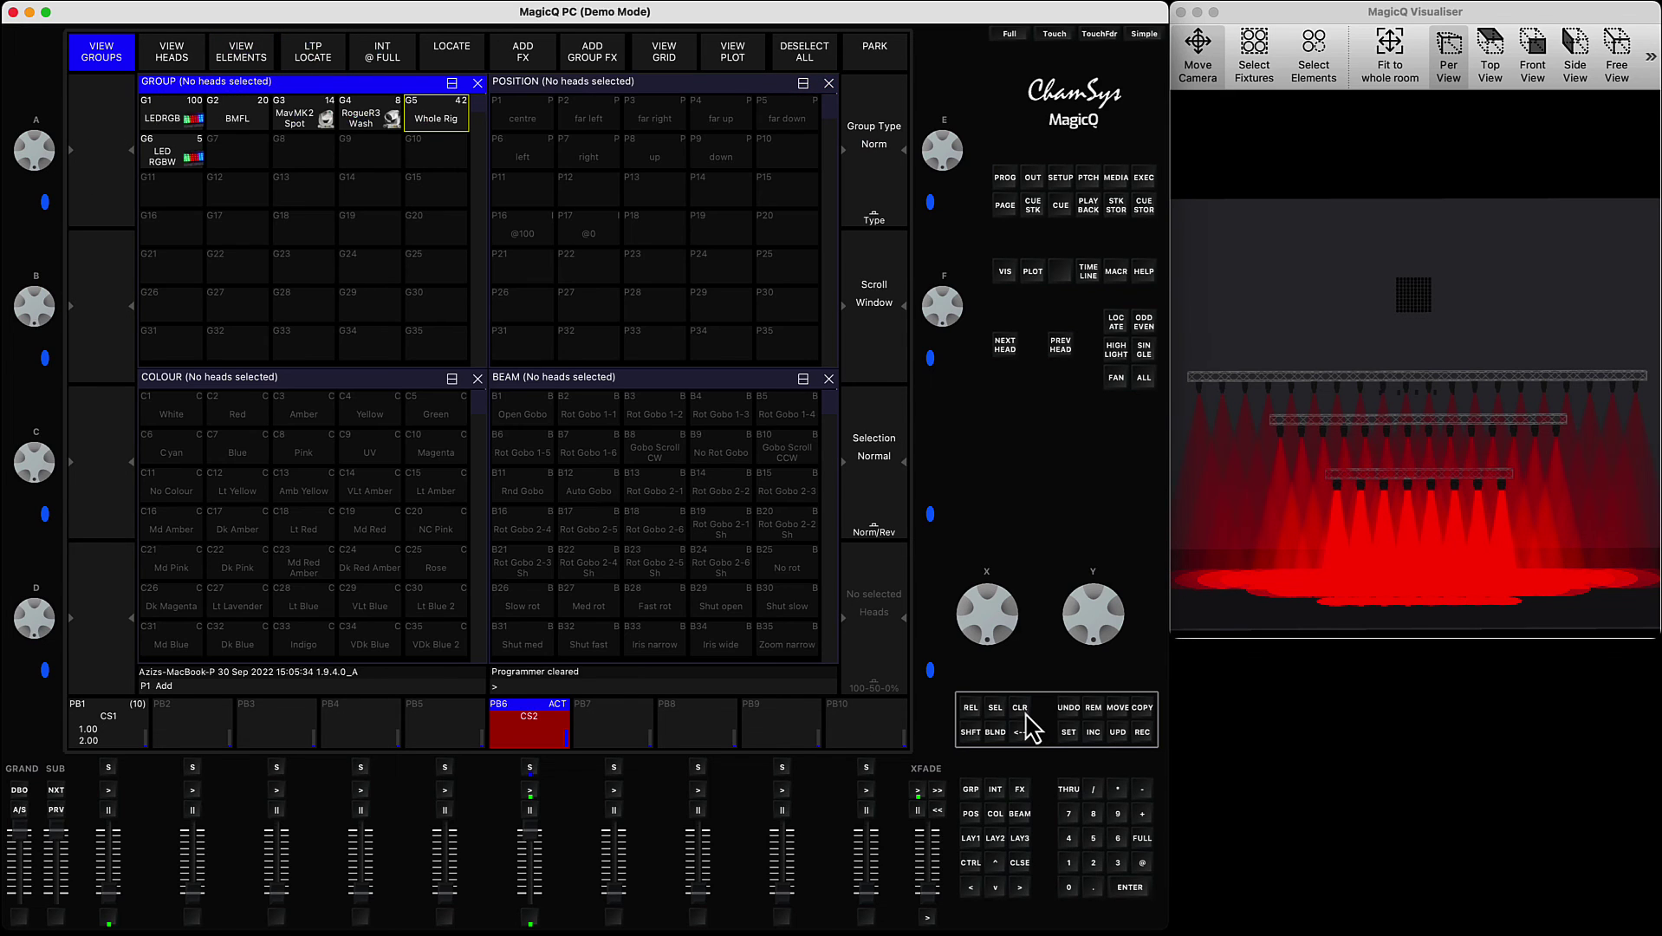
left_click_drag(539, 845, 532, 867)
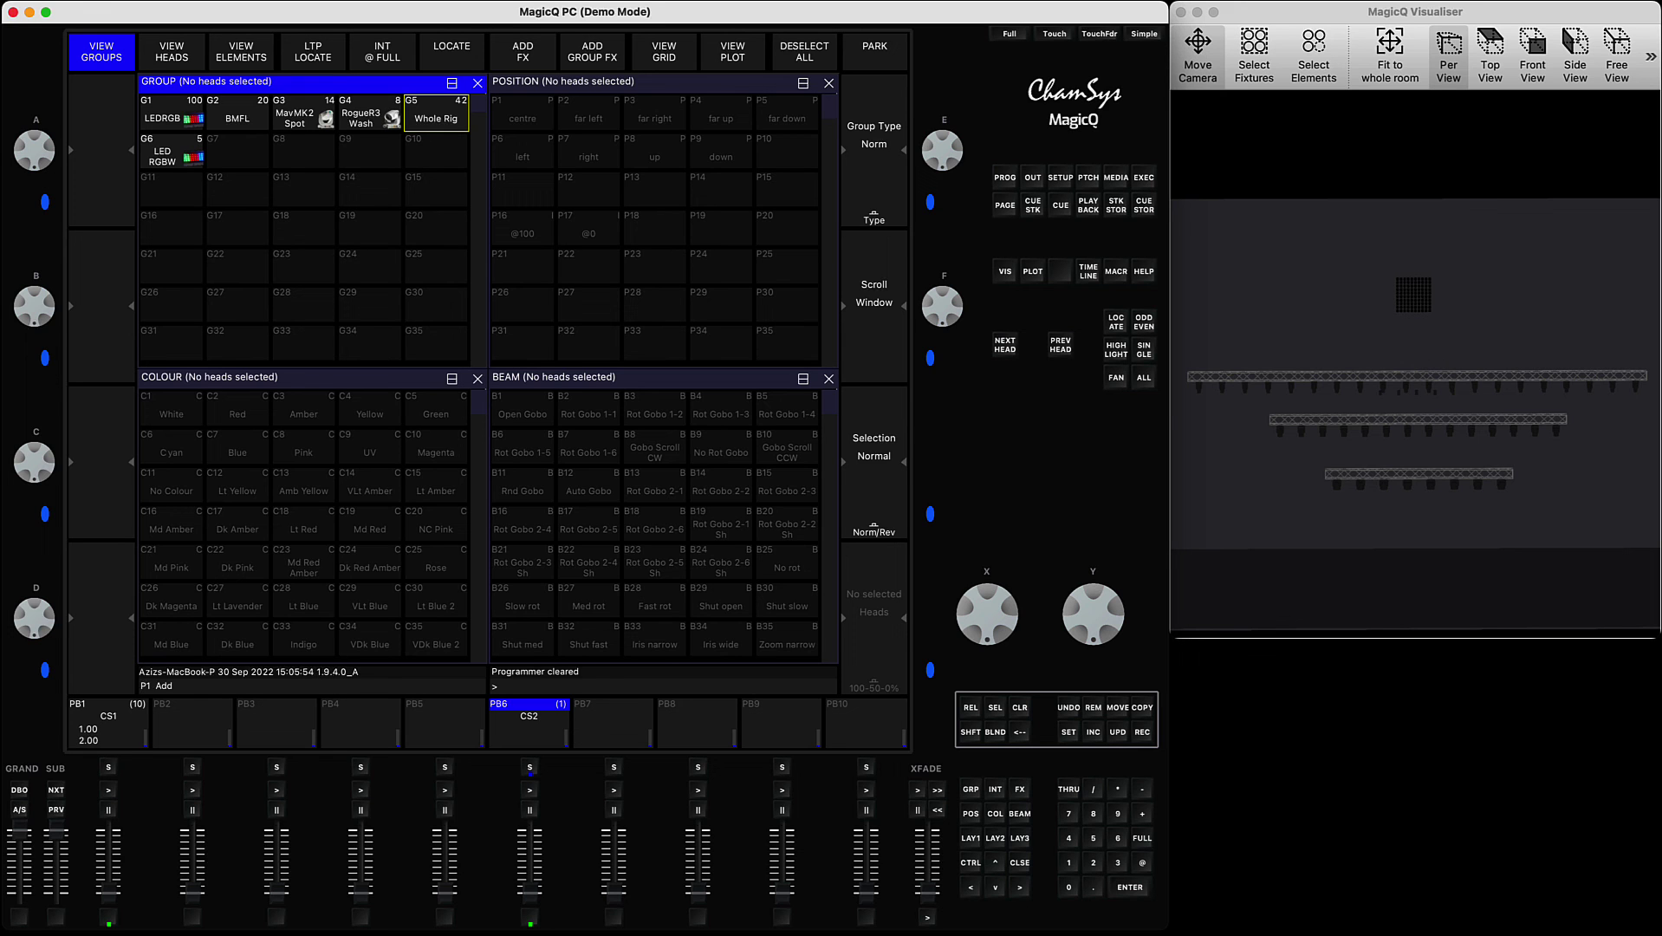
- Switch to the Group Grid fade time short cuts document in Word and review its table of functions and shortcuts
key("super+Tab")
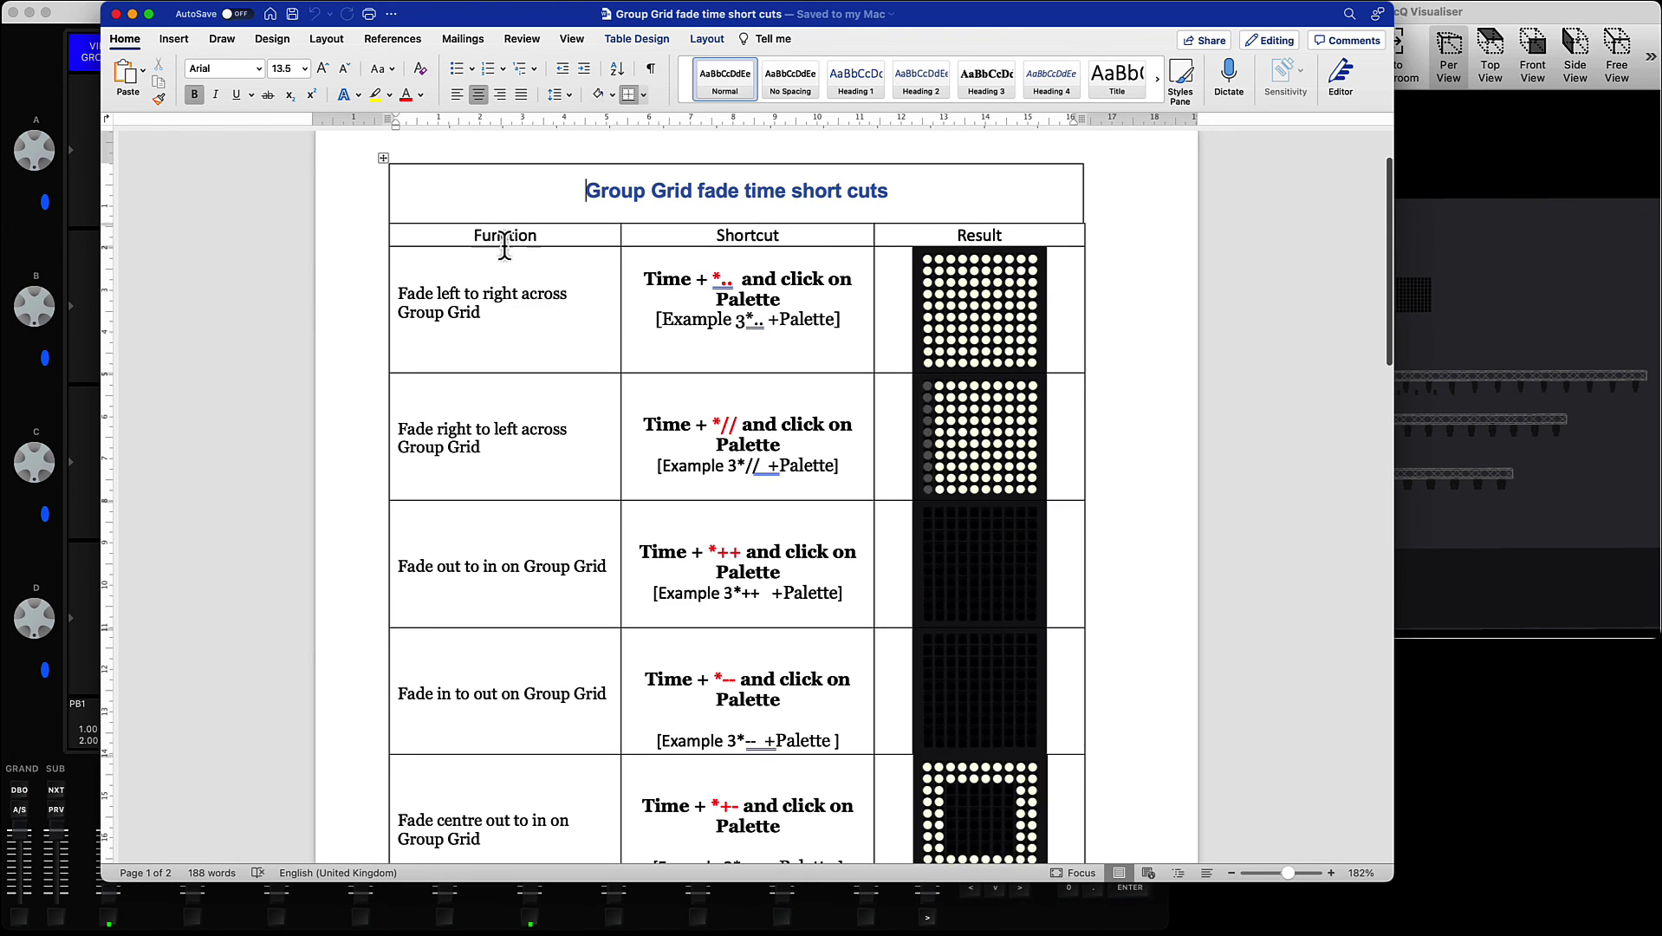
scroll(1091, 418, "down", 10)
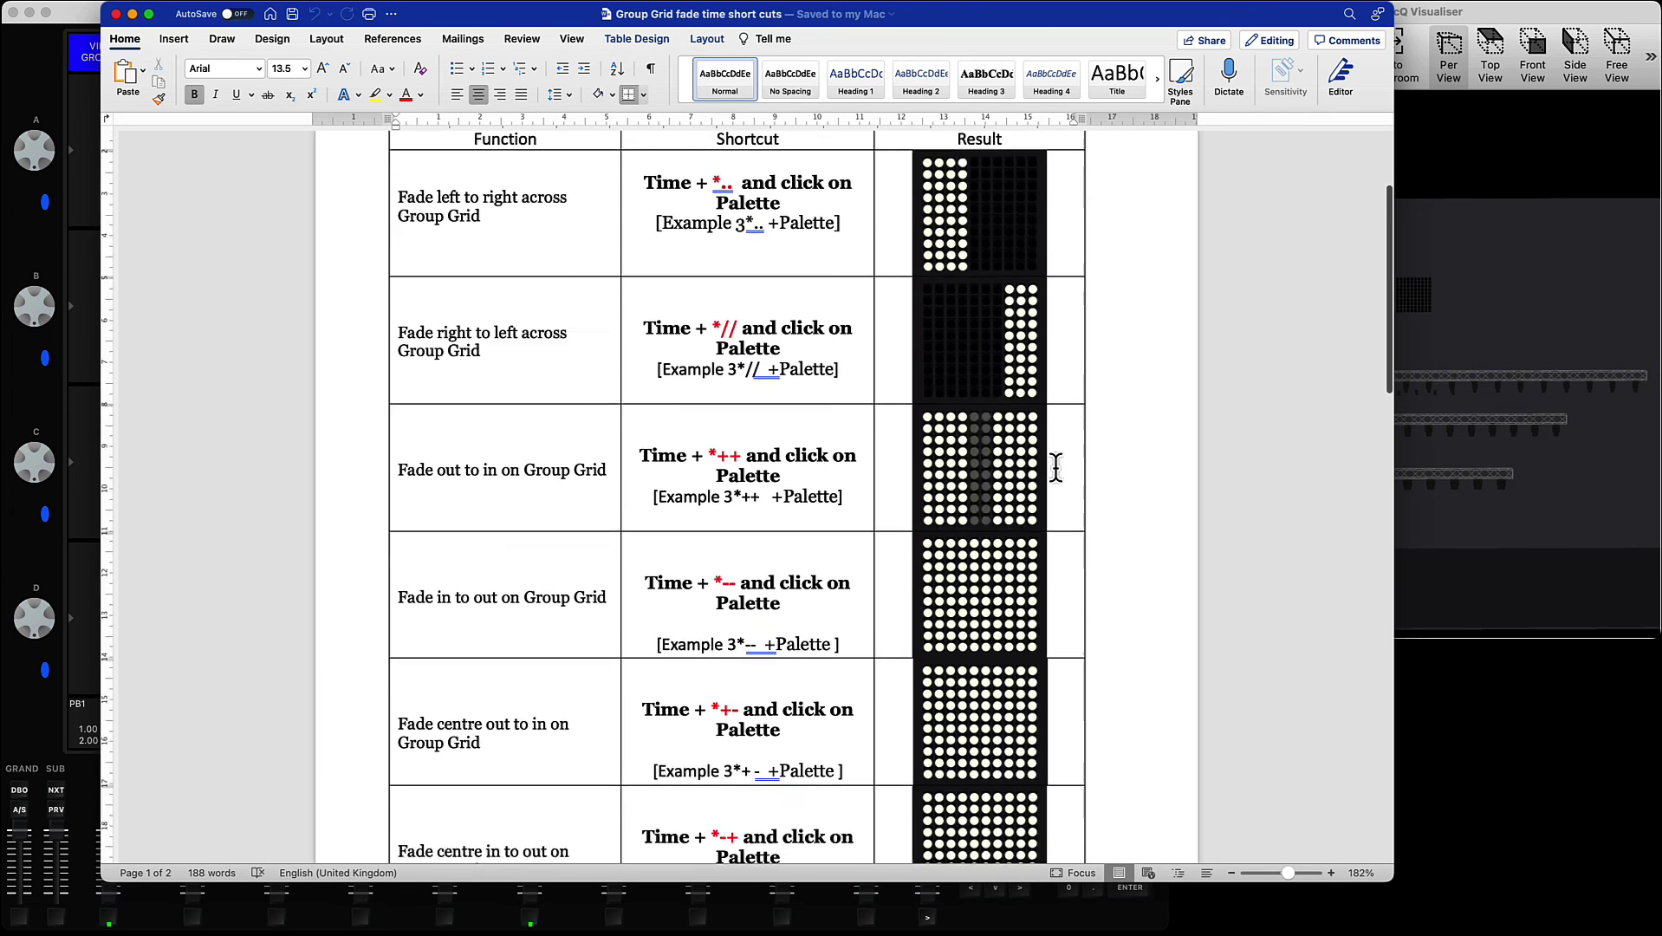
scroll(1010, 592, "down", 8)
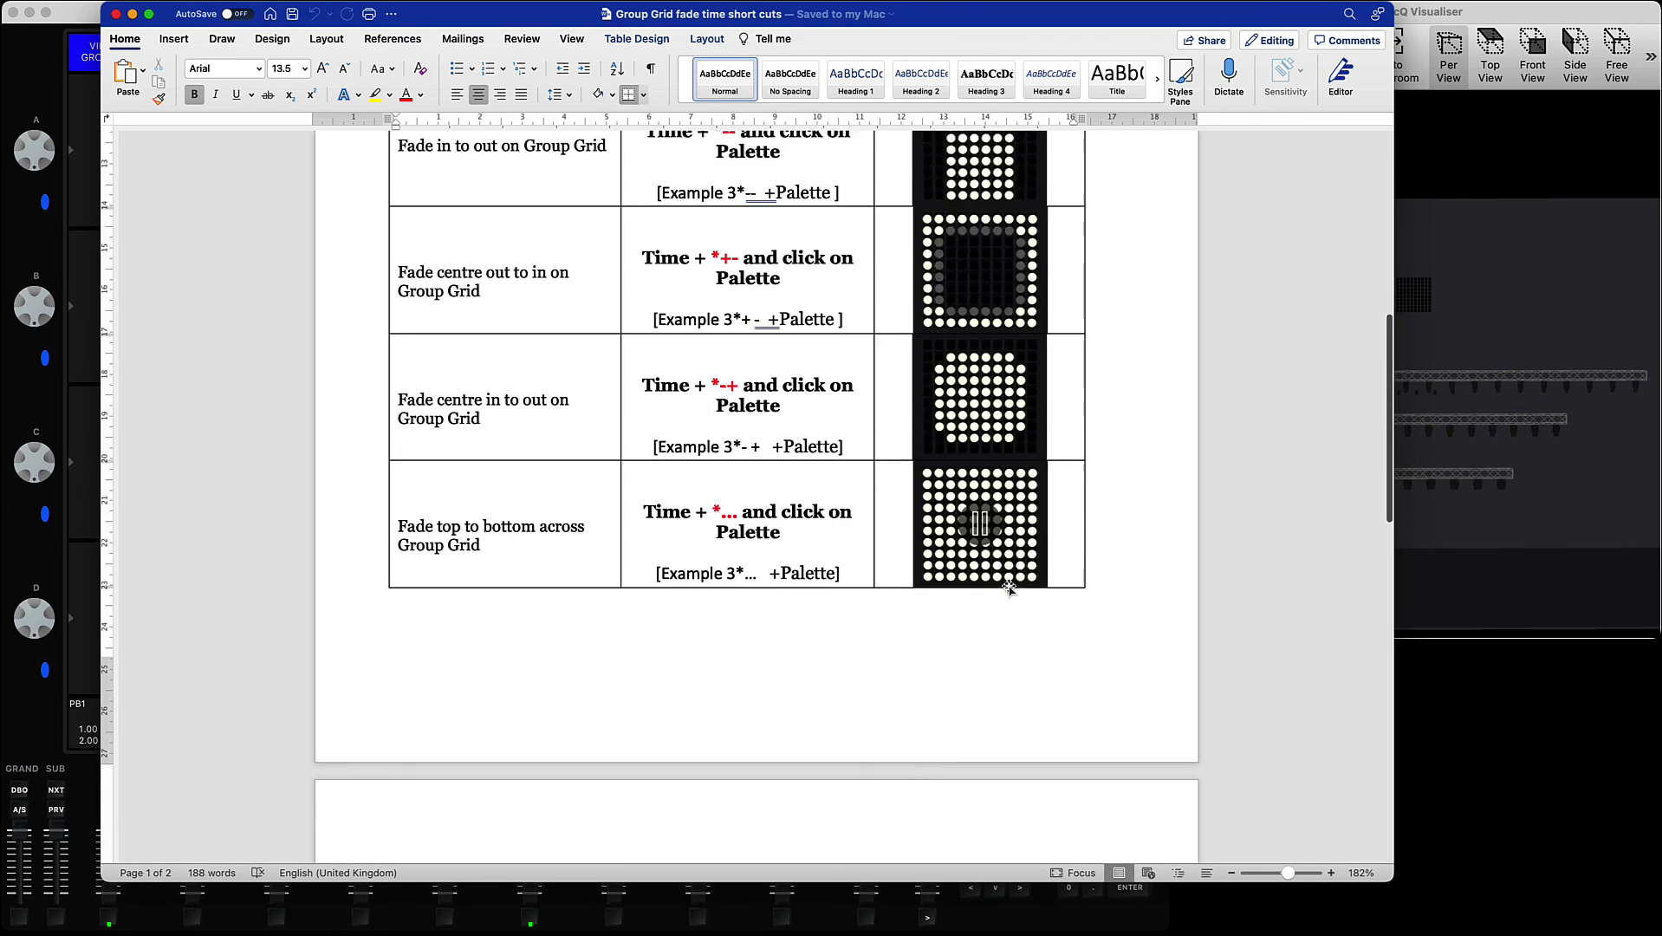
scroll(1009, 586, "down", 4)
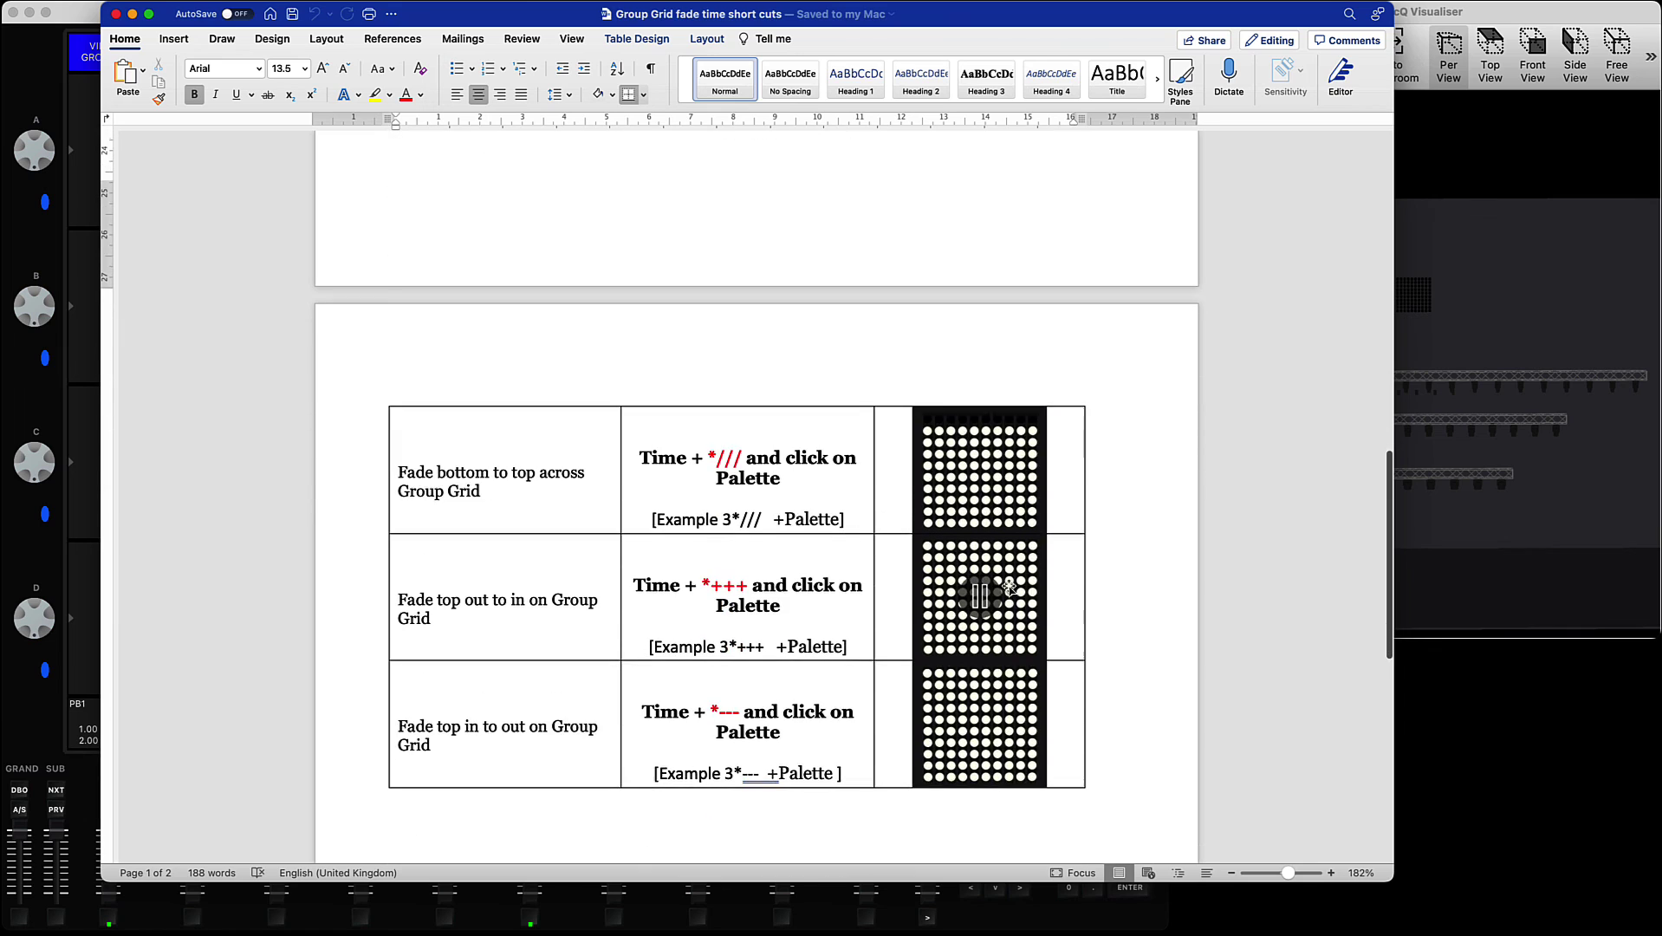
scroll(1009, 586, "up", 9)
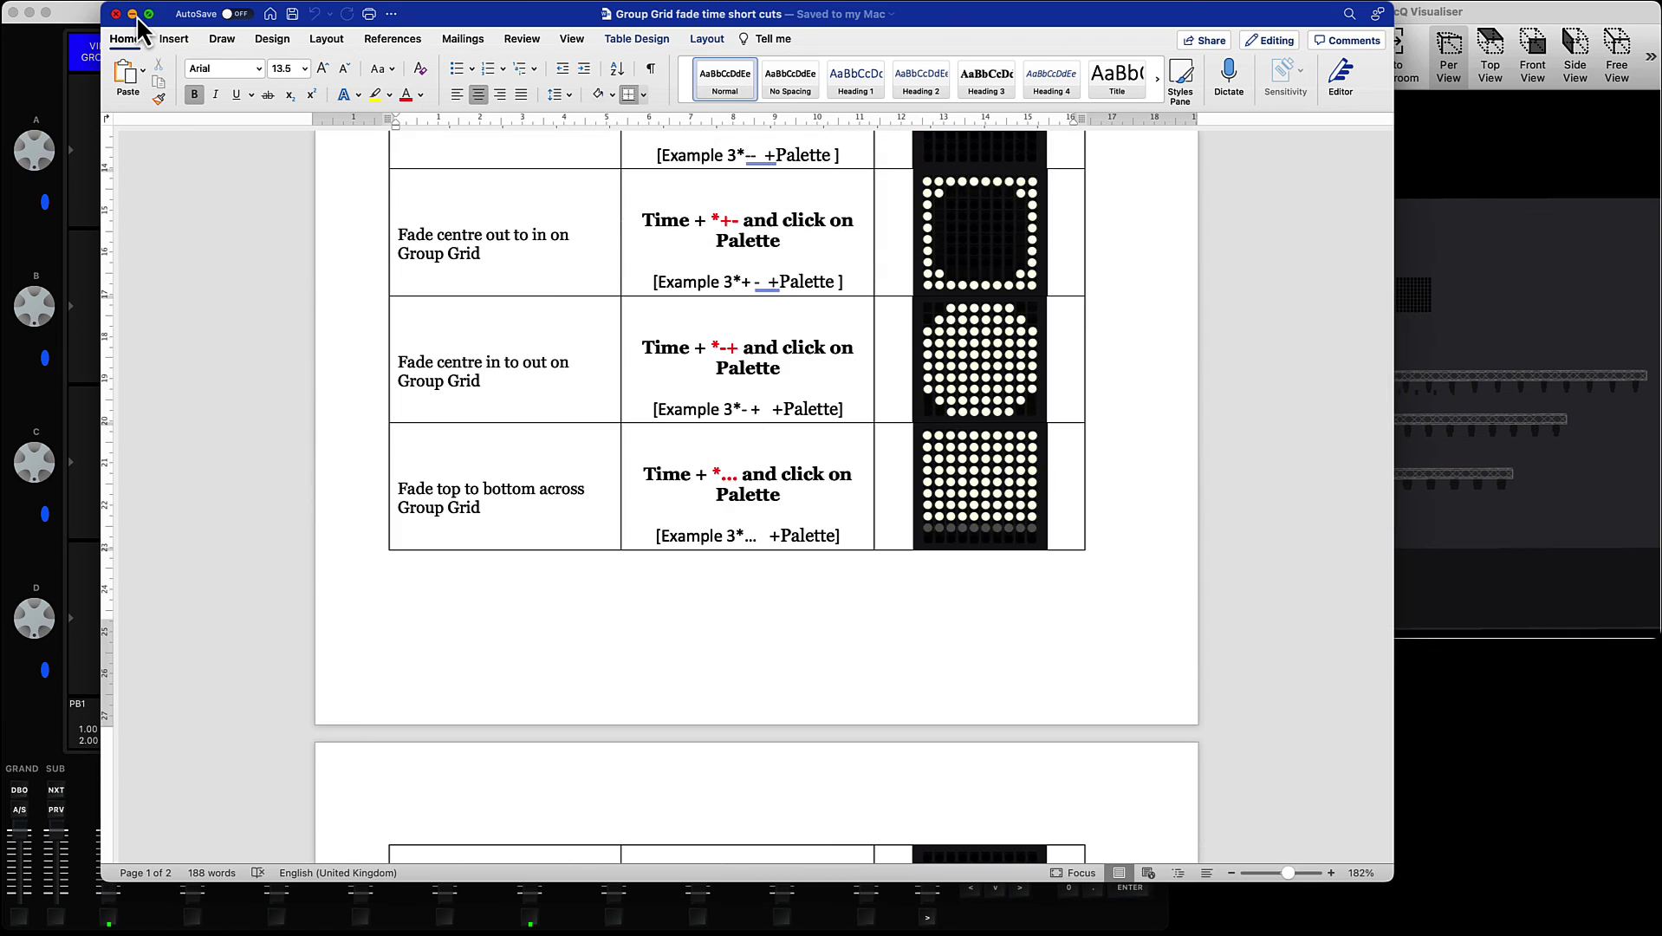